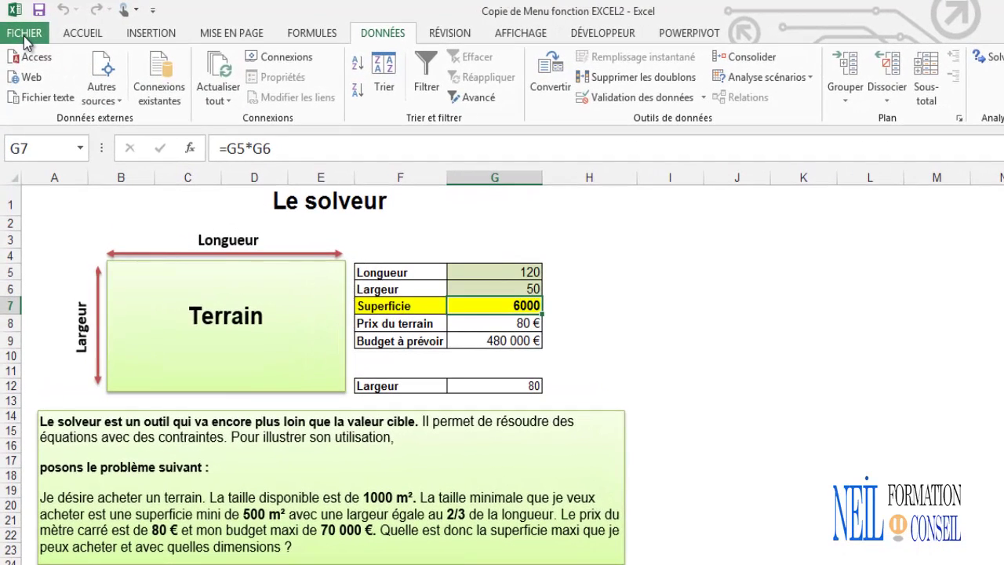
Activate the Complément Solver add-in from the Excel Options add-ins manager.
left_click(23, 37)
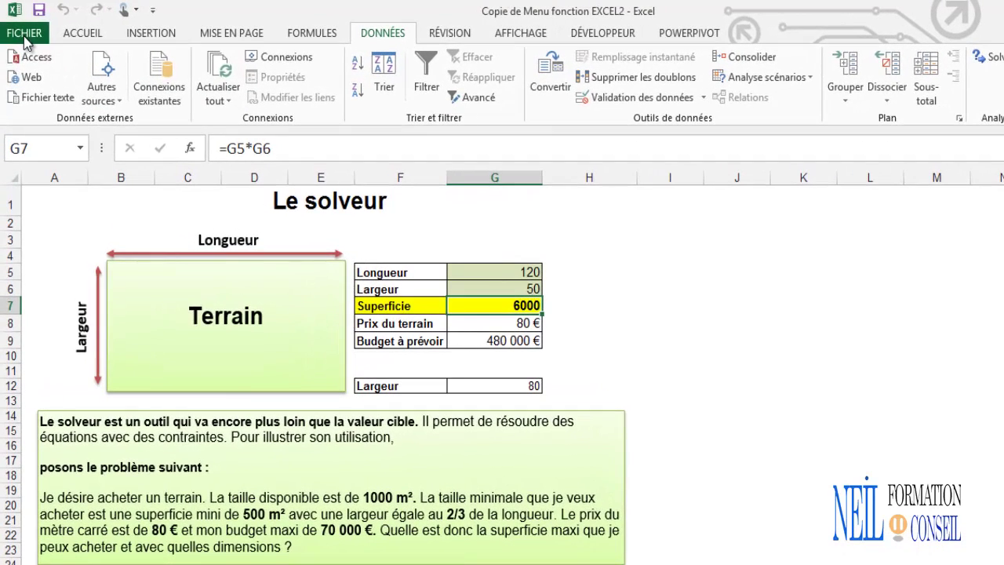
left_click(40, 397)
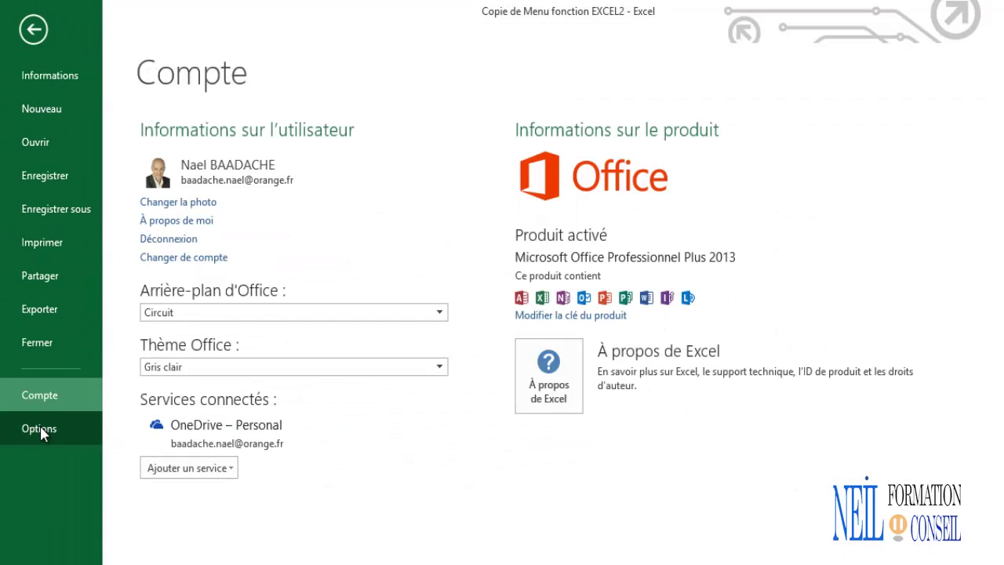
left_click(40, 425)
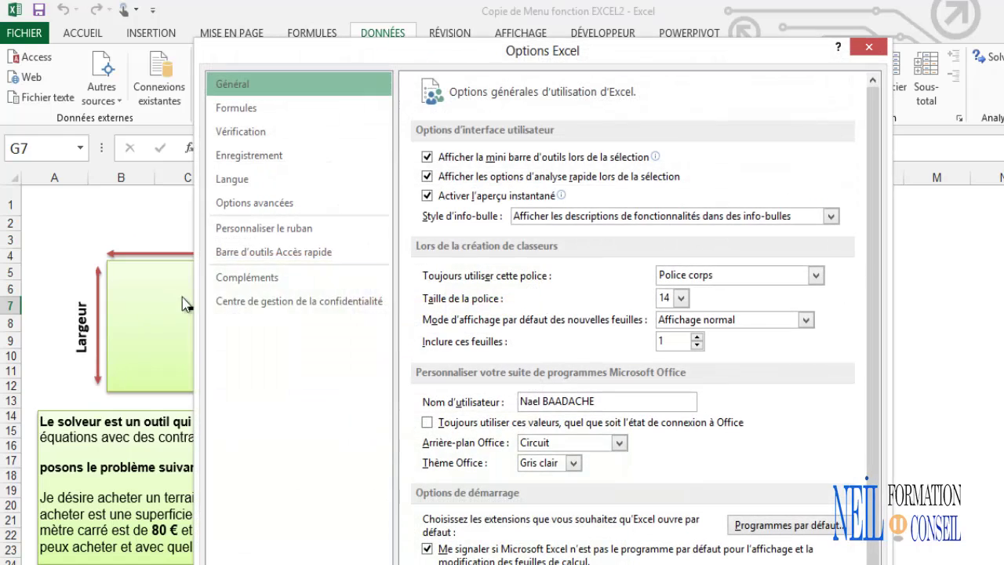
left_click(248, 281)
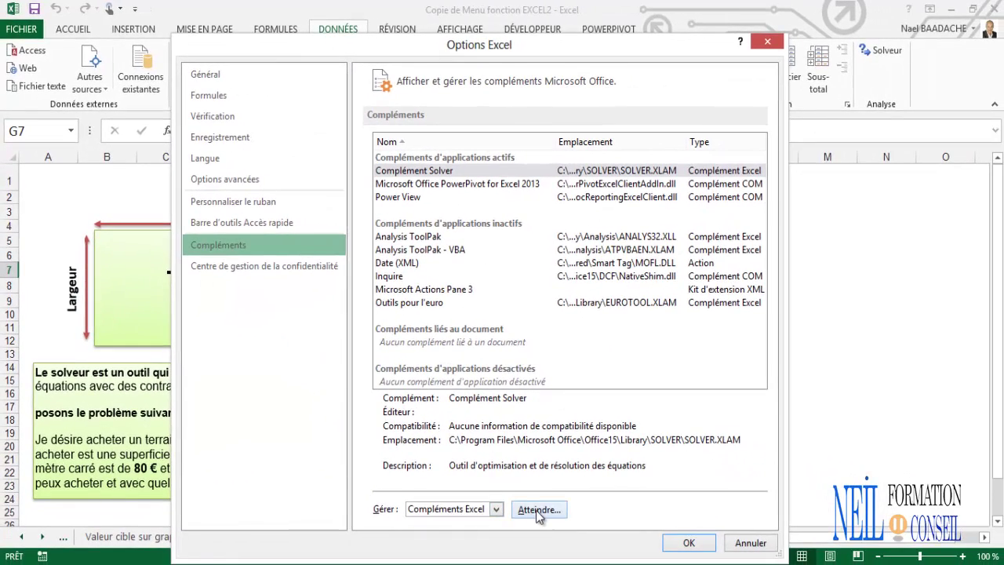
left_click(547, 519)
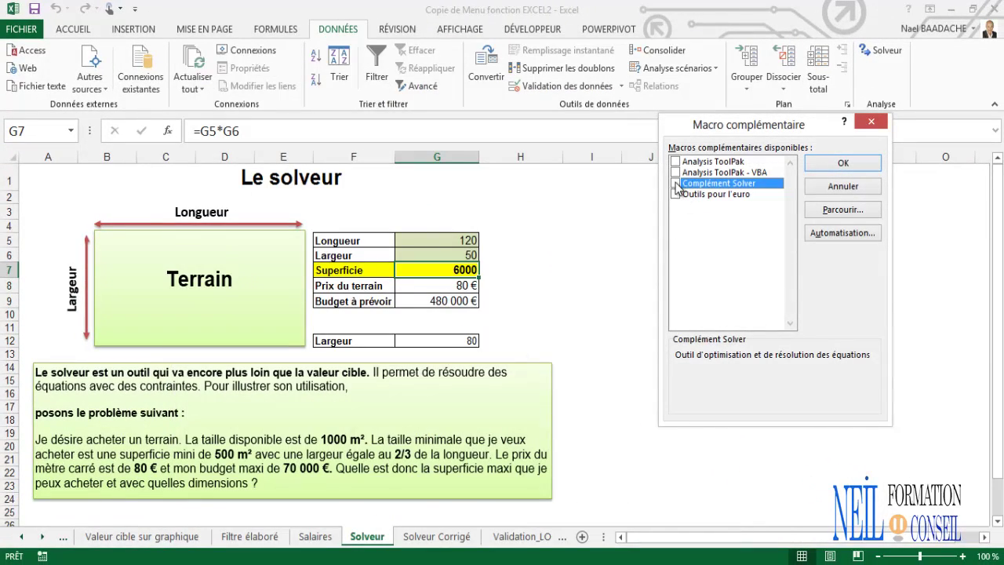
left_click(849, 169)
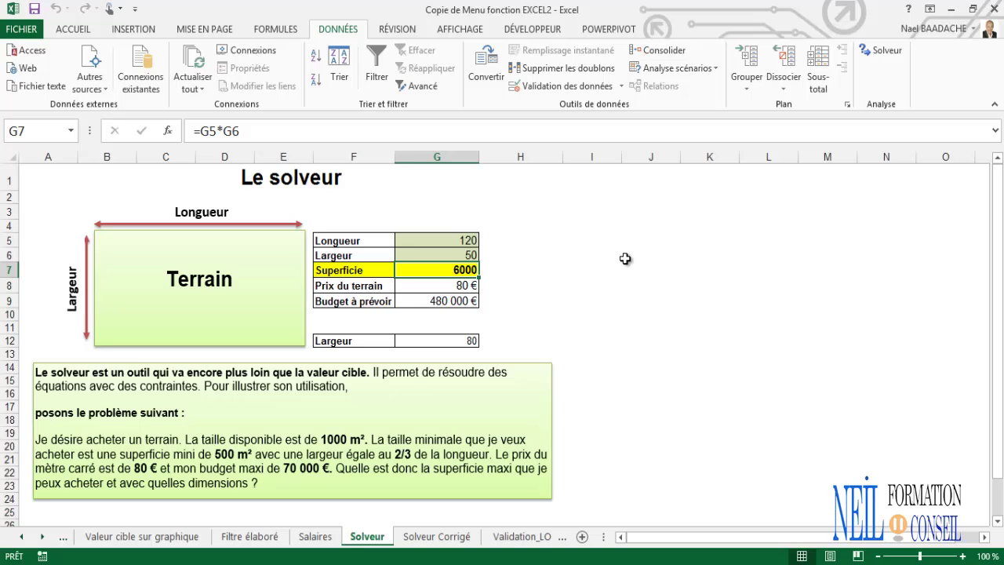
left_click(426, 415)
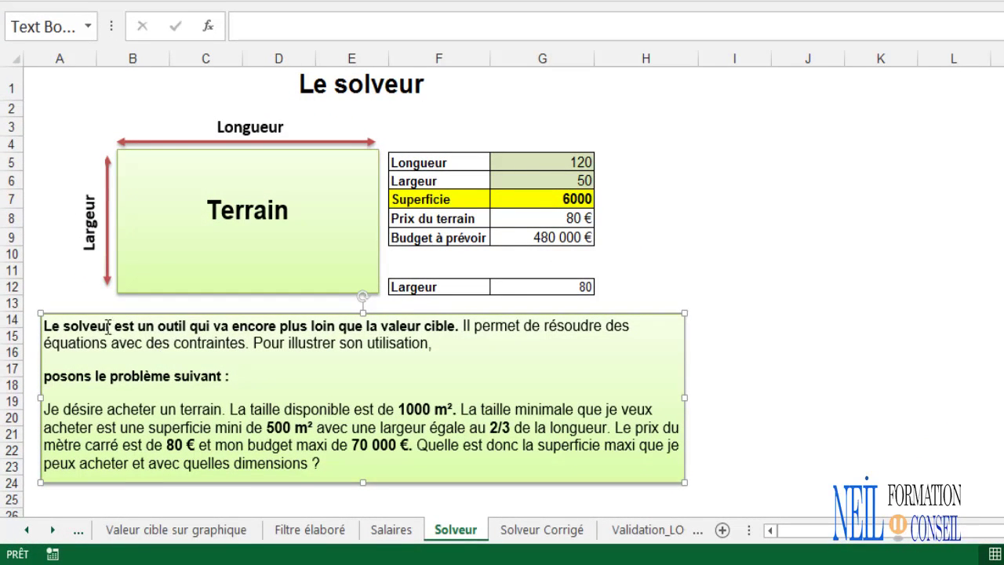
left_click(797, 296)
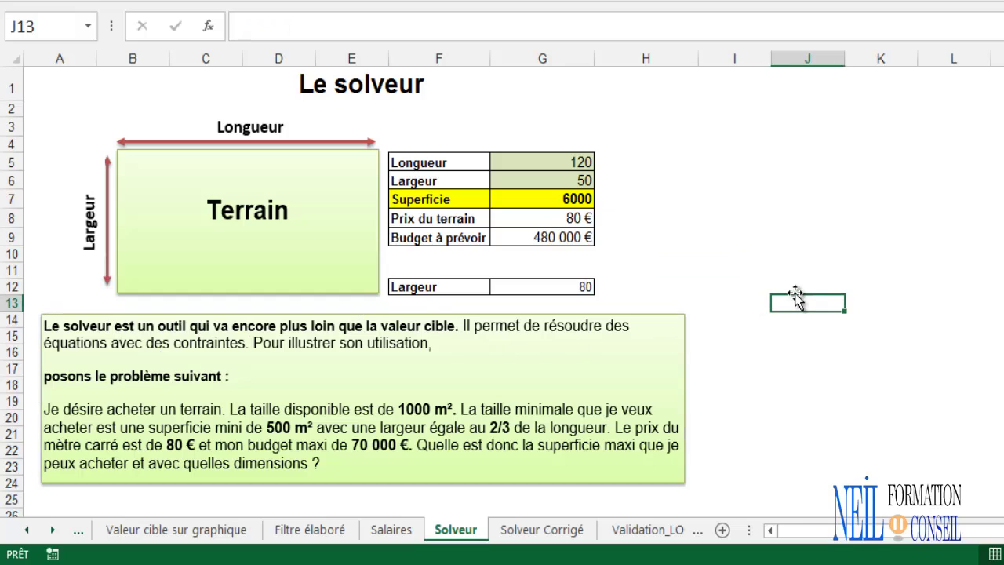
left_click(689, 210)
left_click(691, 143)
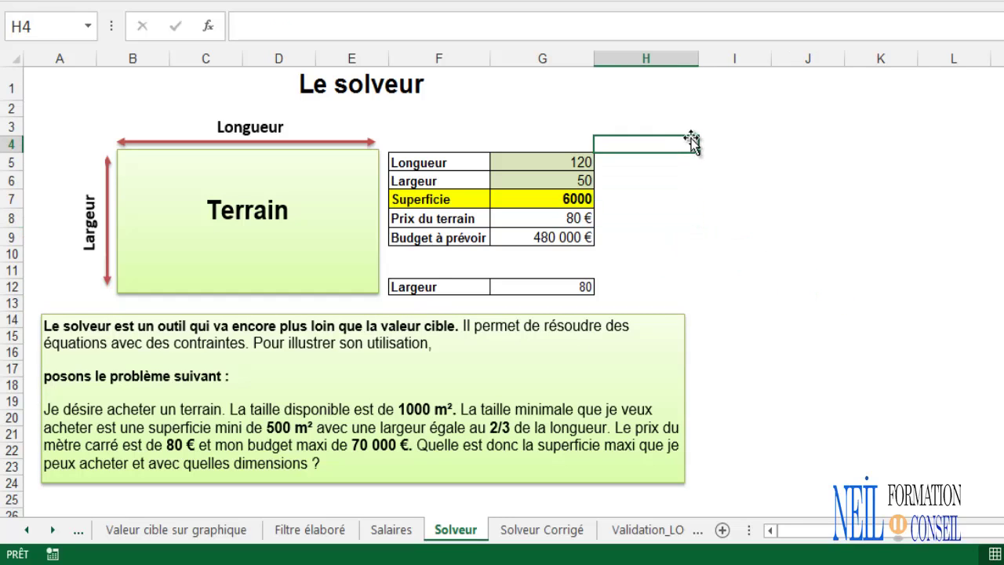
left_click(675, 94)
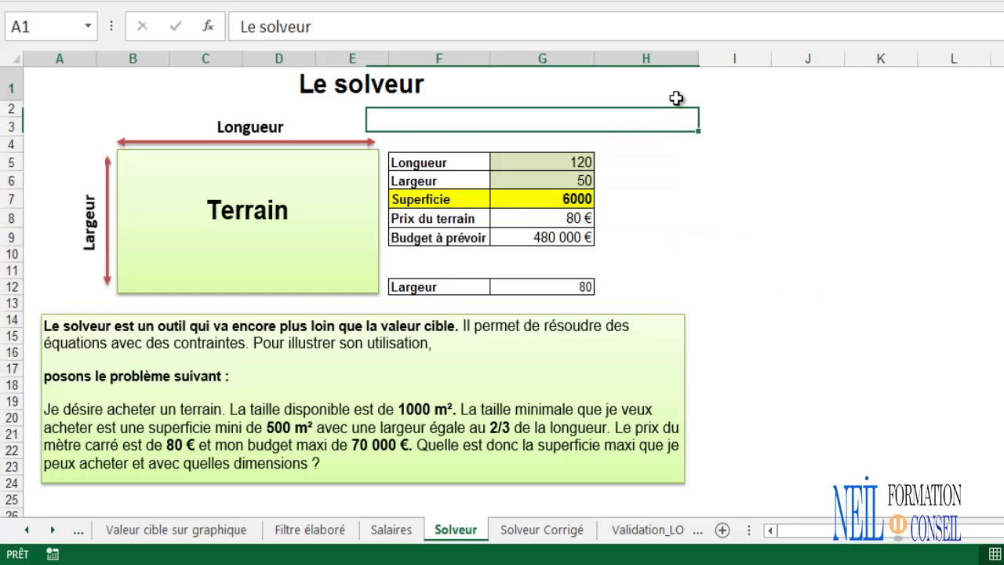
left_click(701, 170)
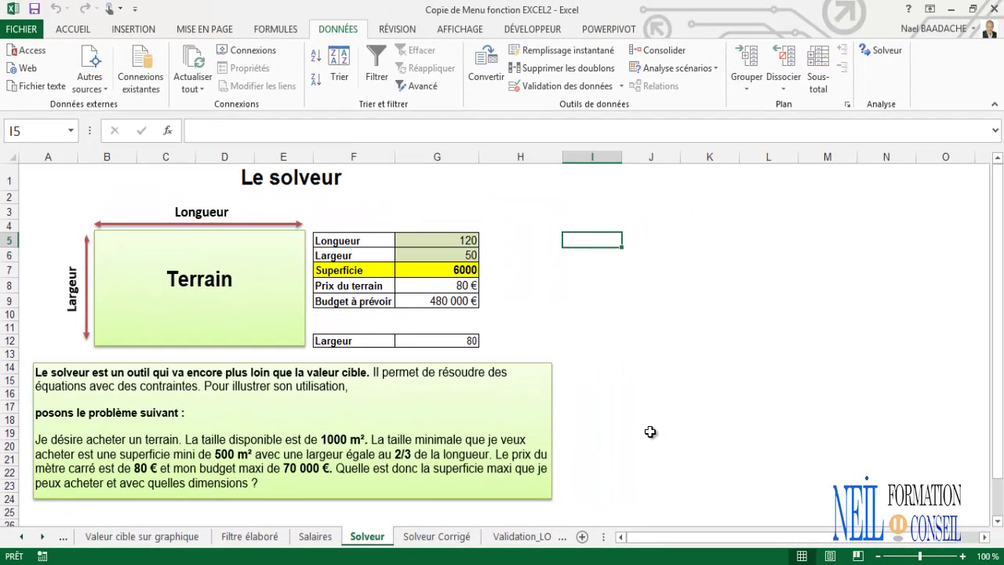
left_click_drag(366, 243, 433, 299)
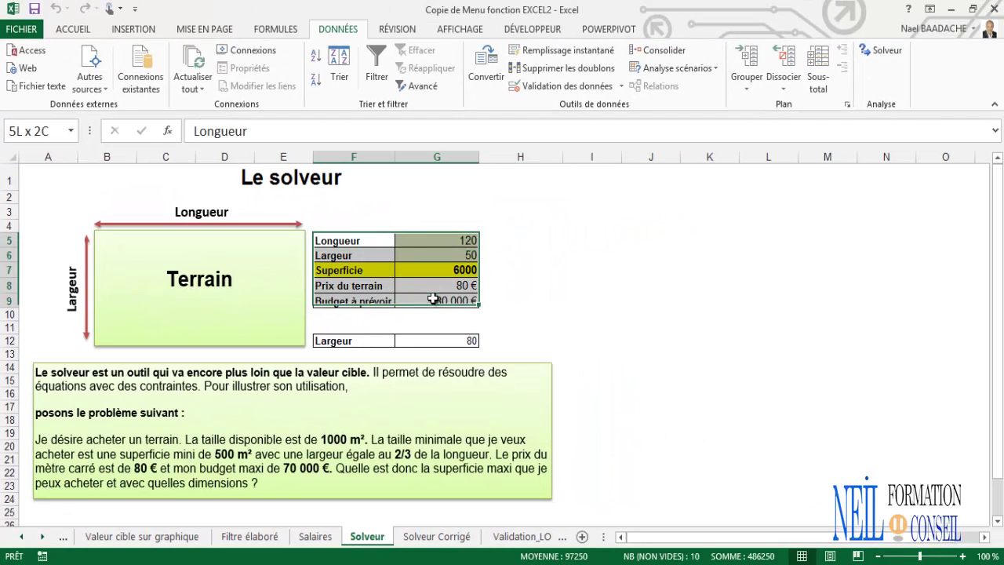
left_click(551, 270)
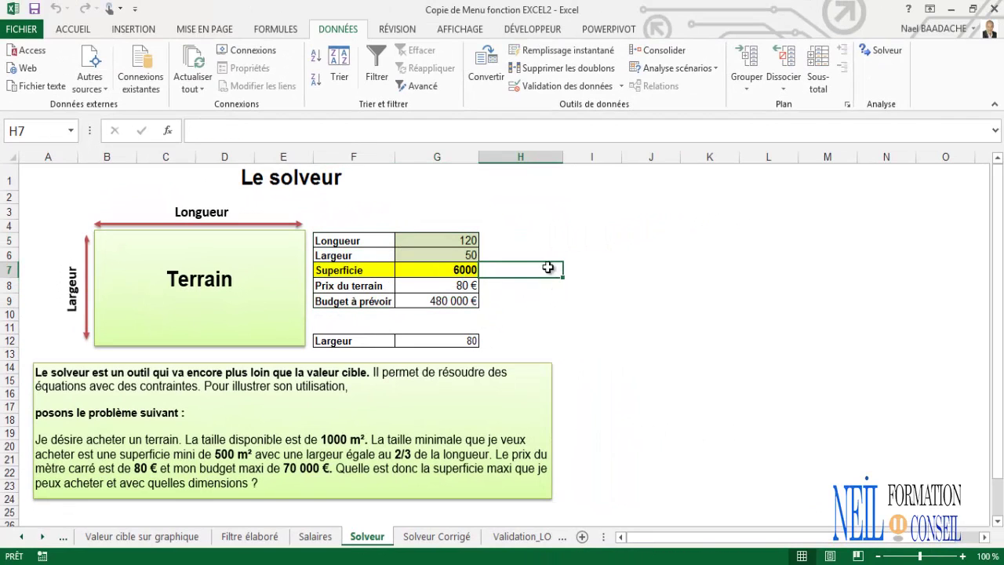
left_click(551, 218)
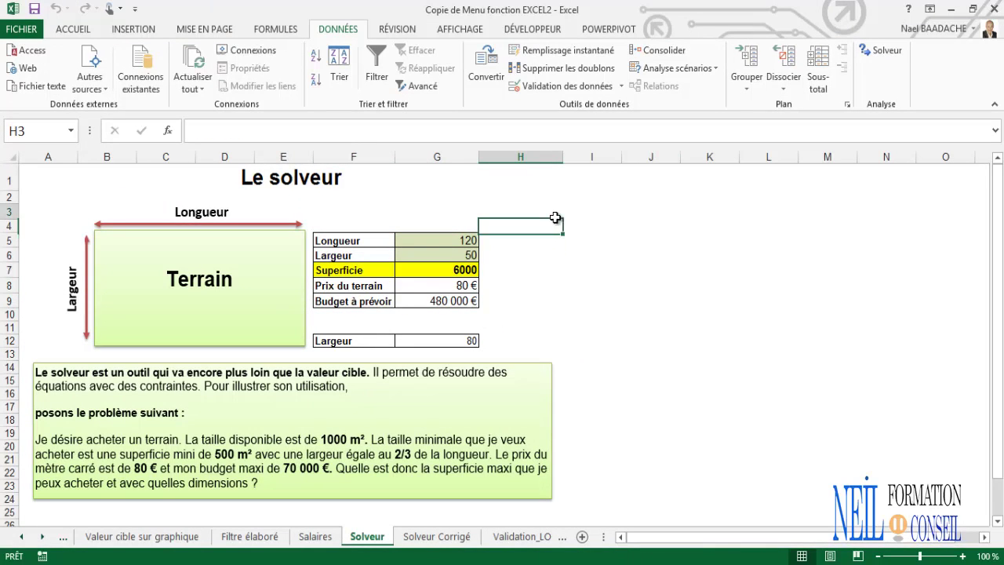
left_click(429, 271)
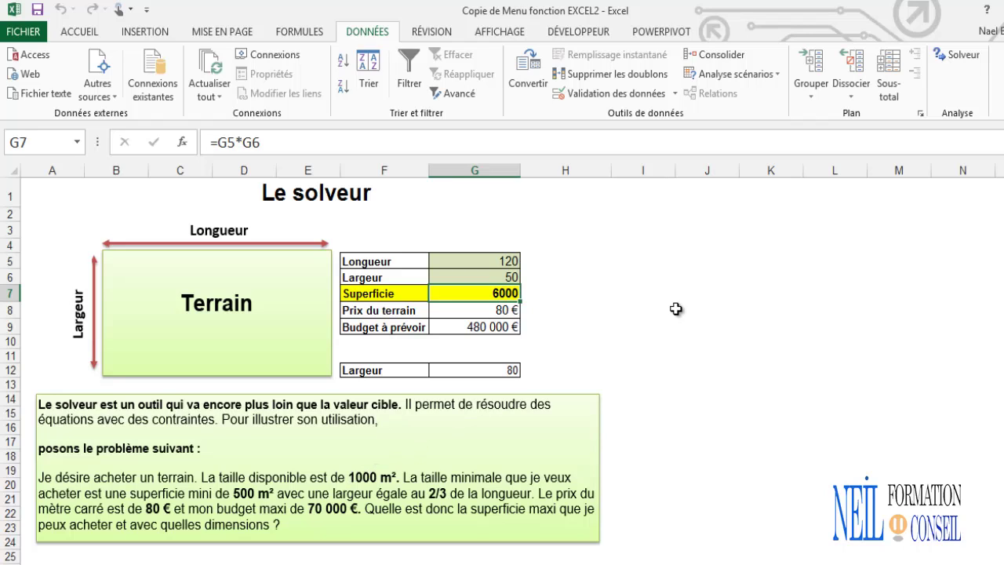
left_click(499, 262)
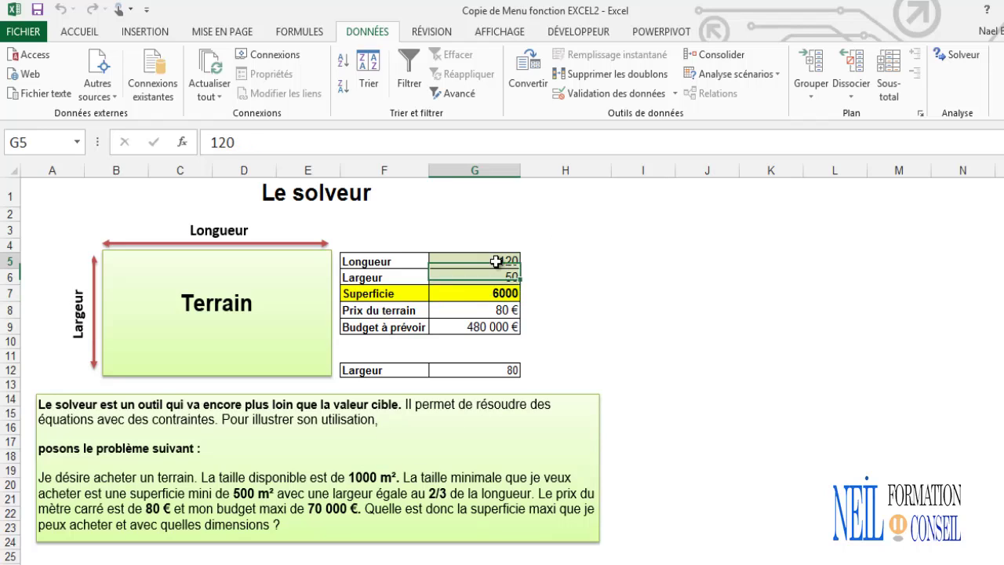
left_click(499, 277)
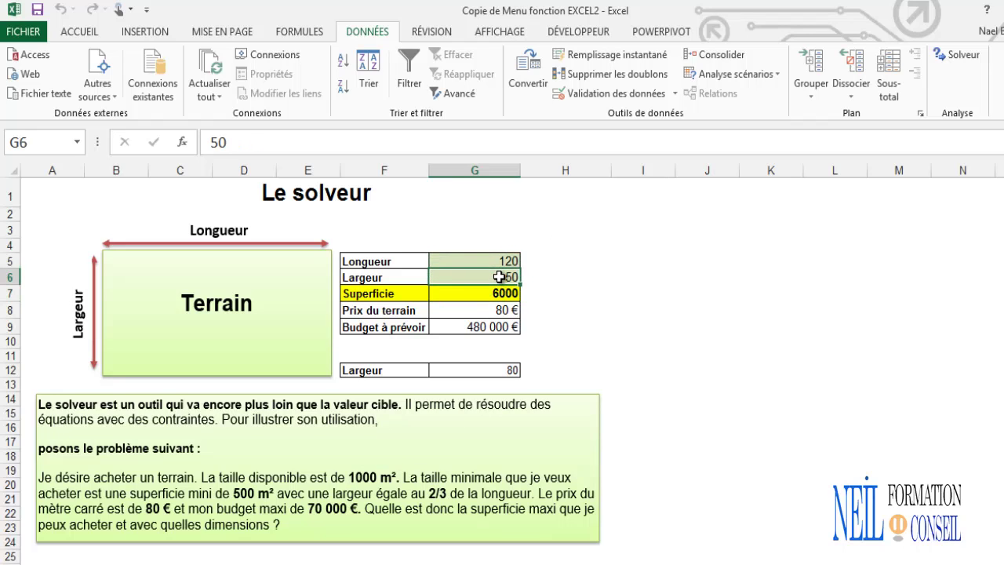
left_click(503, 261)
left_click(503, 278)
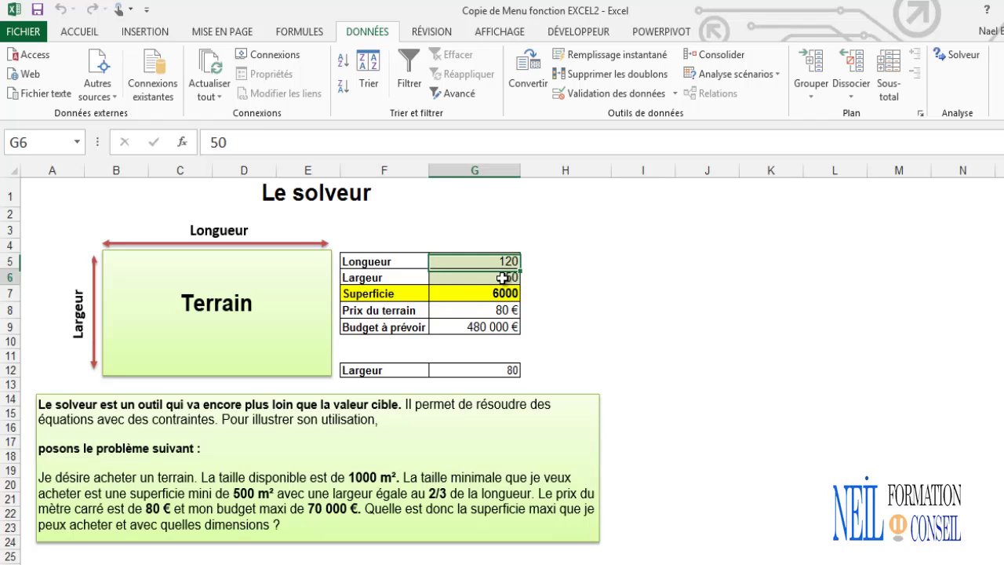
left_click(499, 260)
left_click(502, 277)
left_click(502, 262)
left_click(504, 277)
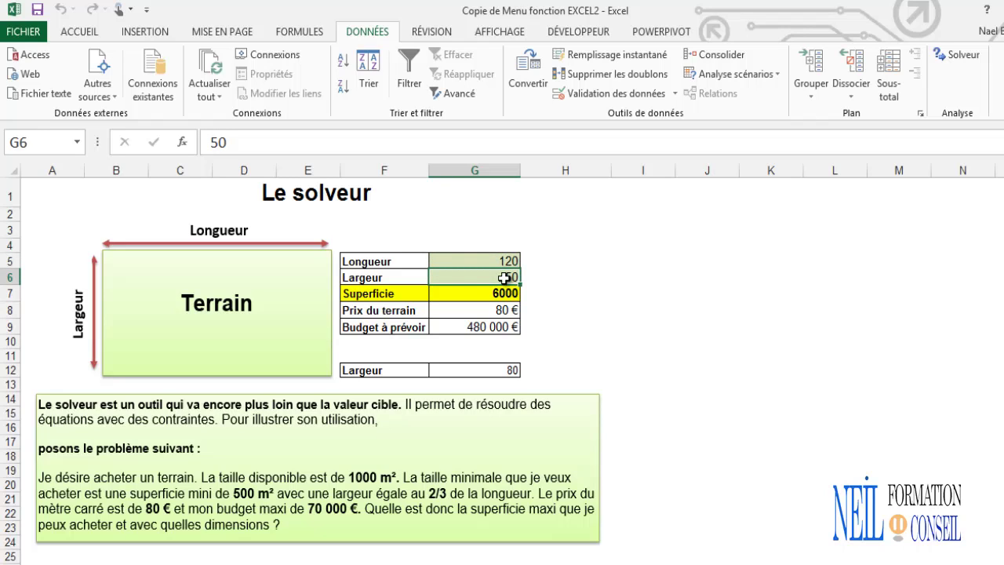
left_click(495, 310)
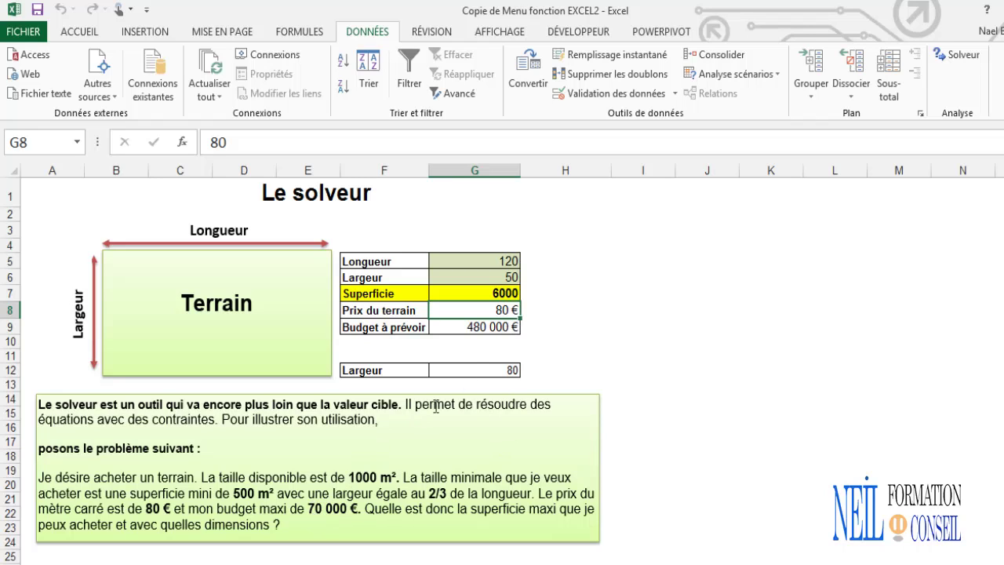
left_click(488, 330)
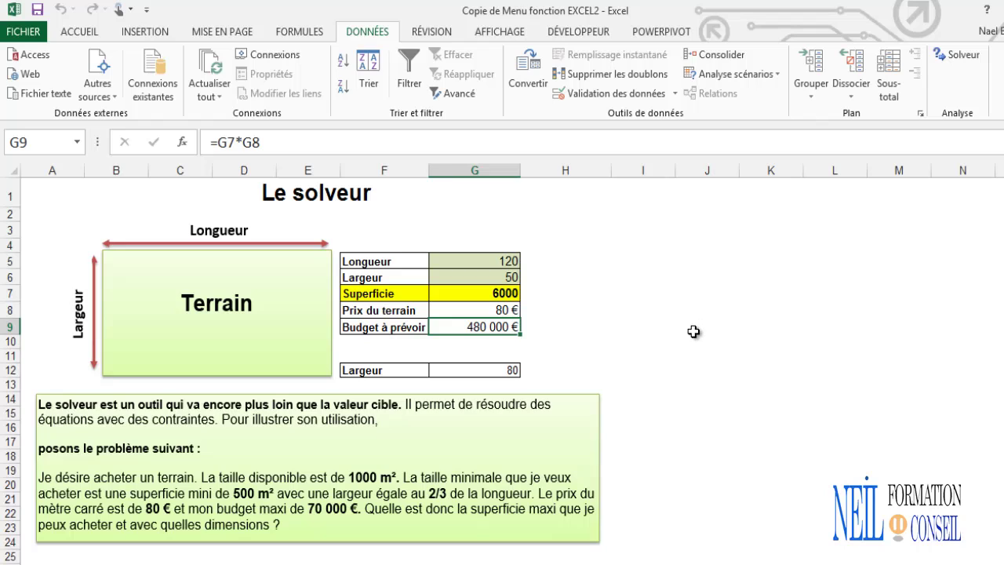
left_click(507, 261)
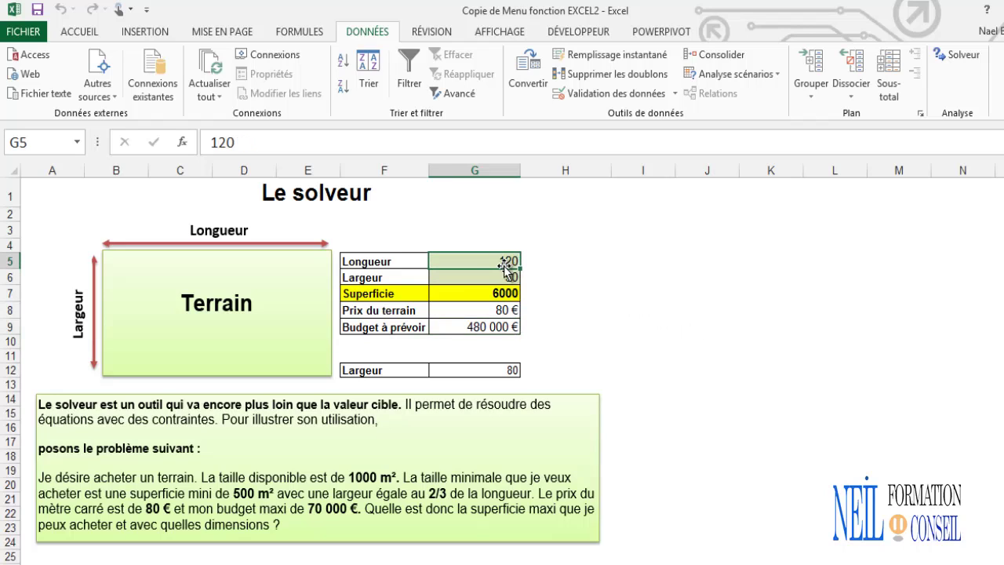
left_click(494, 278)
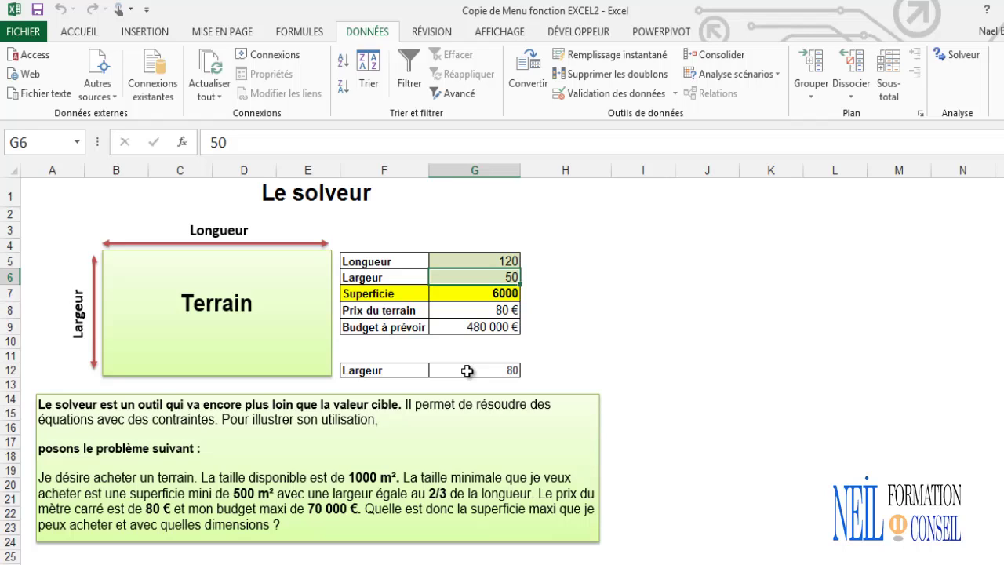
left_click(468, 370)
left_click(384, 371)
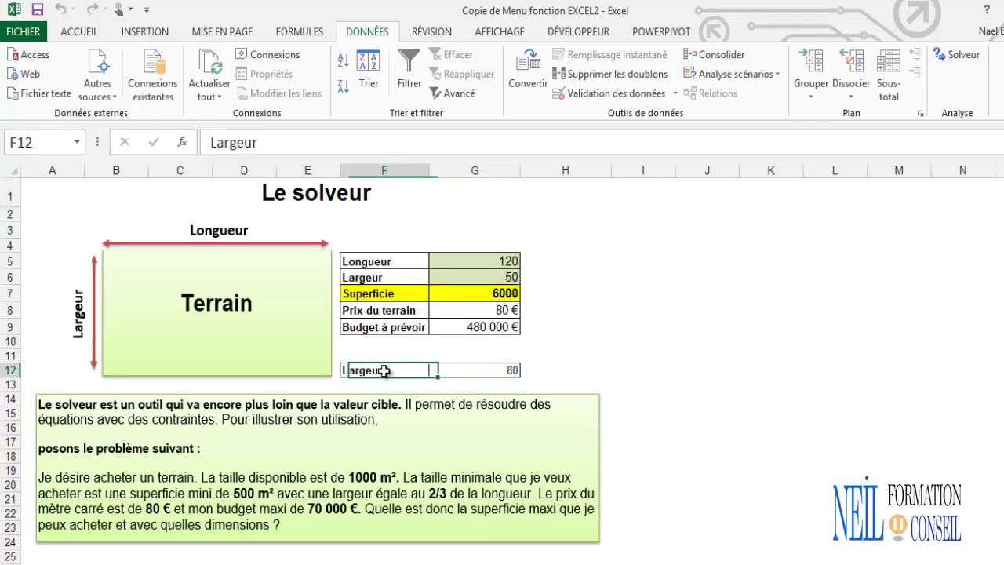
left_click(467, 371)
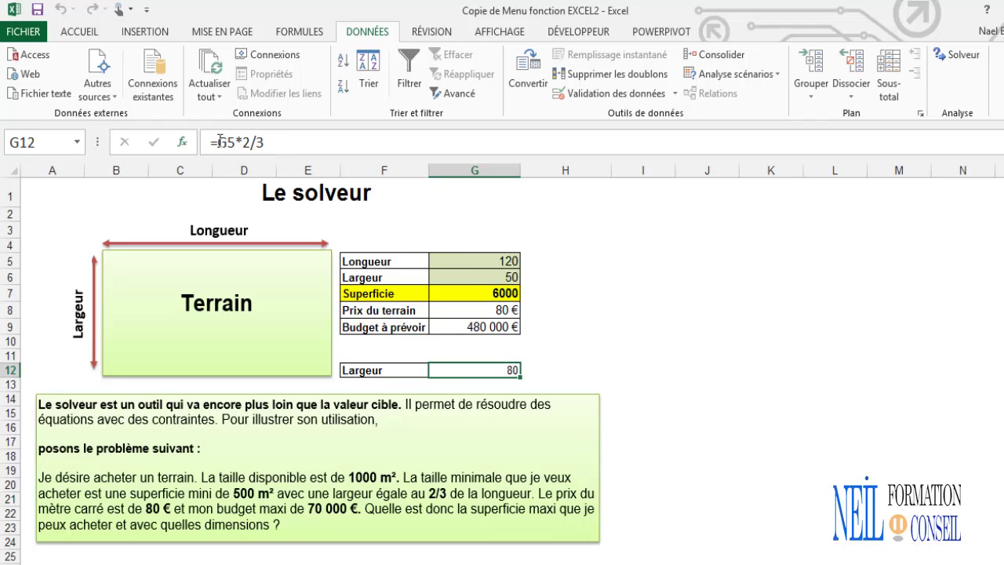
left_click(485, 261)
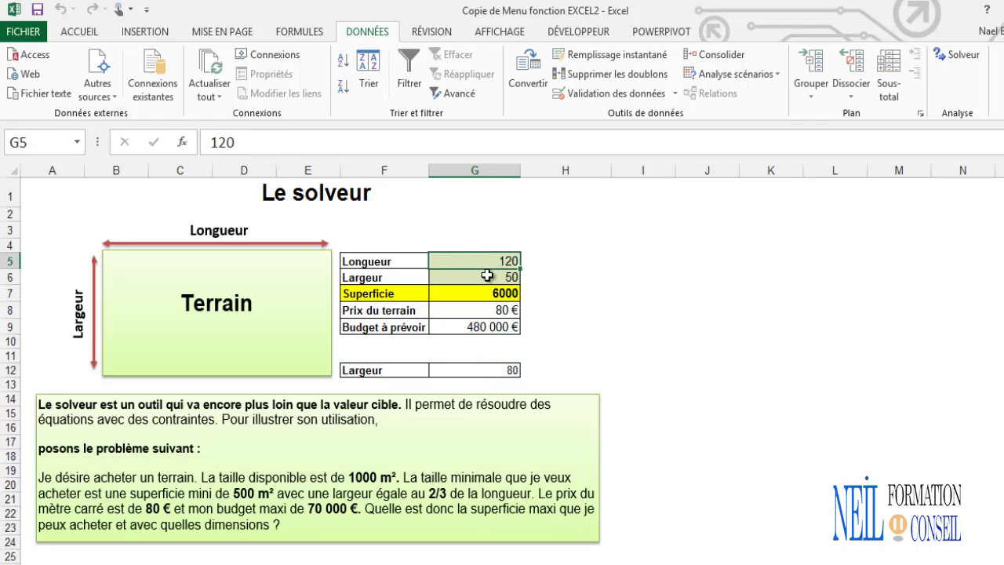
left_click(590, 367)
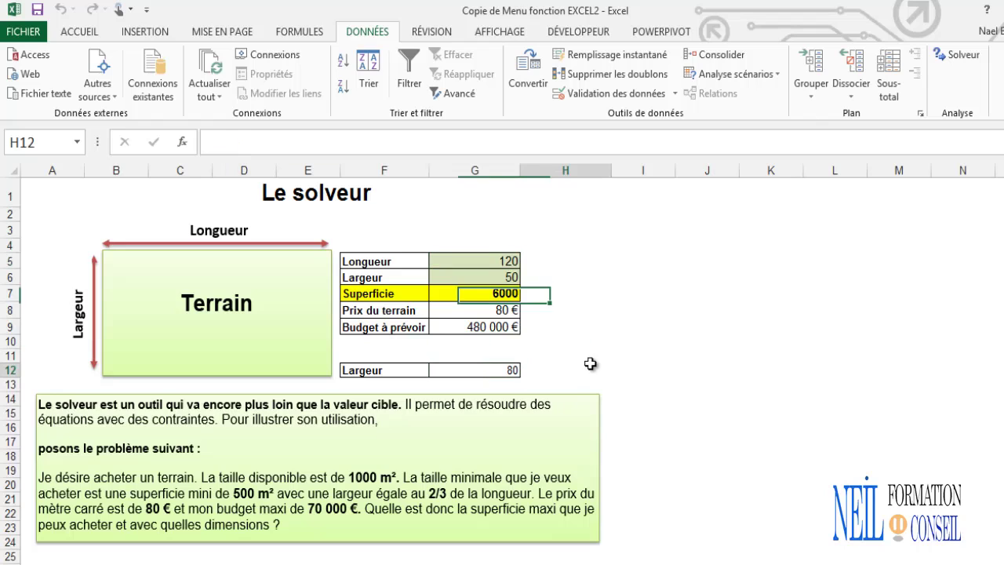
left_click(501, 265)
left_click_drag(497, 278, 491, 260)
key("Return")
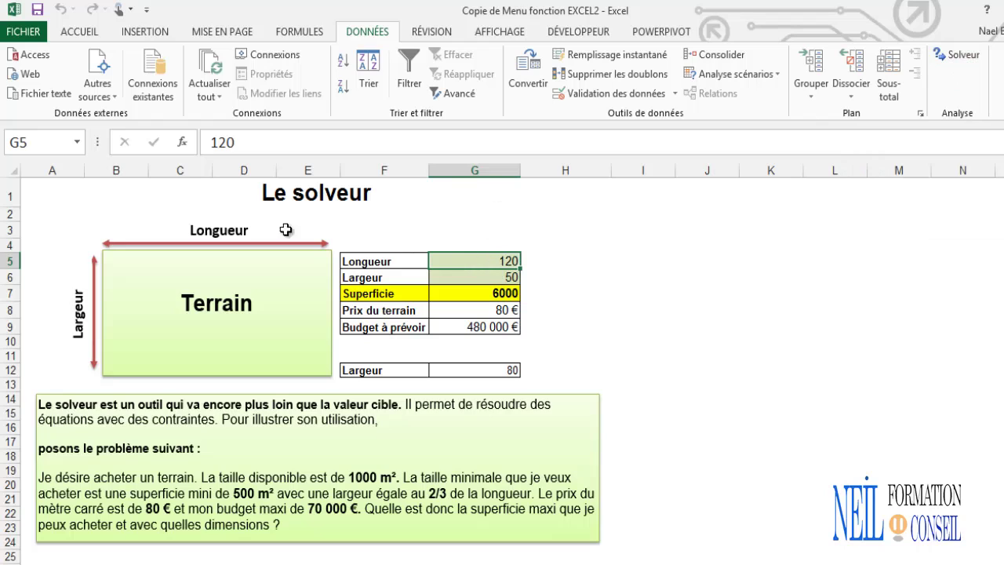
Name cell G5 Longueur and cell G6 Largeur in the Name Box.
left_click(45, 142)
type("Longu")
type("eur")
key("Return")
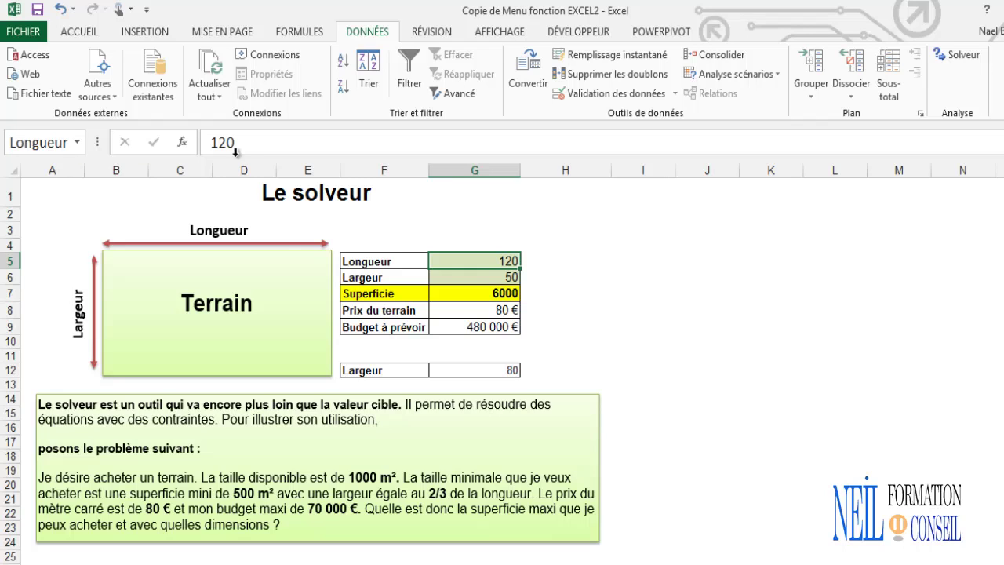
left_click(451, 277)
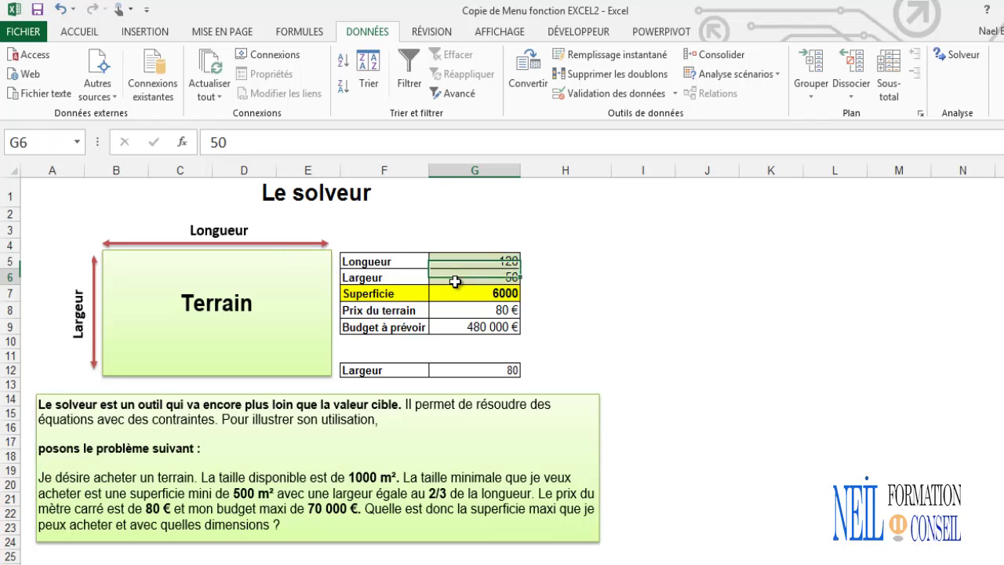
left_click(33, 142)
type("Larg")
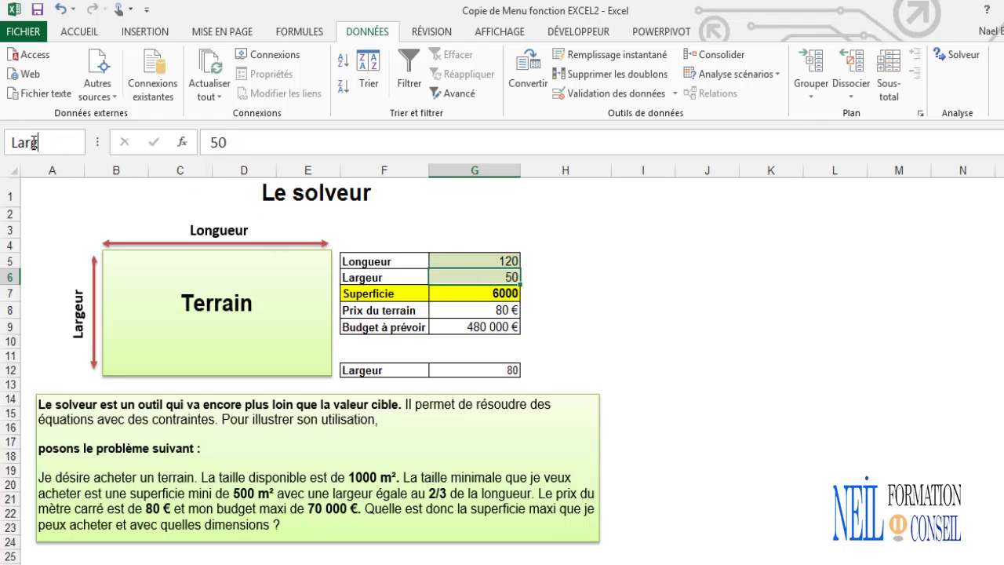
type("eur")
key("Return")
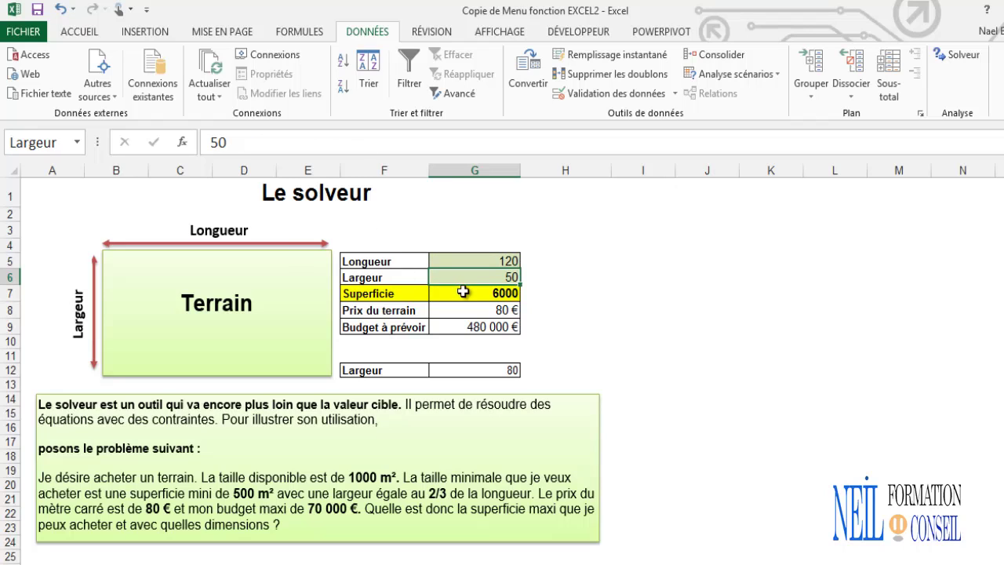
Name the area cell G7 superficie and attempt a name for the price cell G8.
left_click(463, 291)
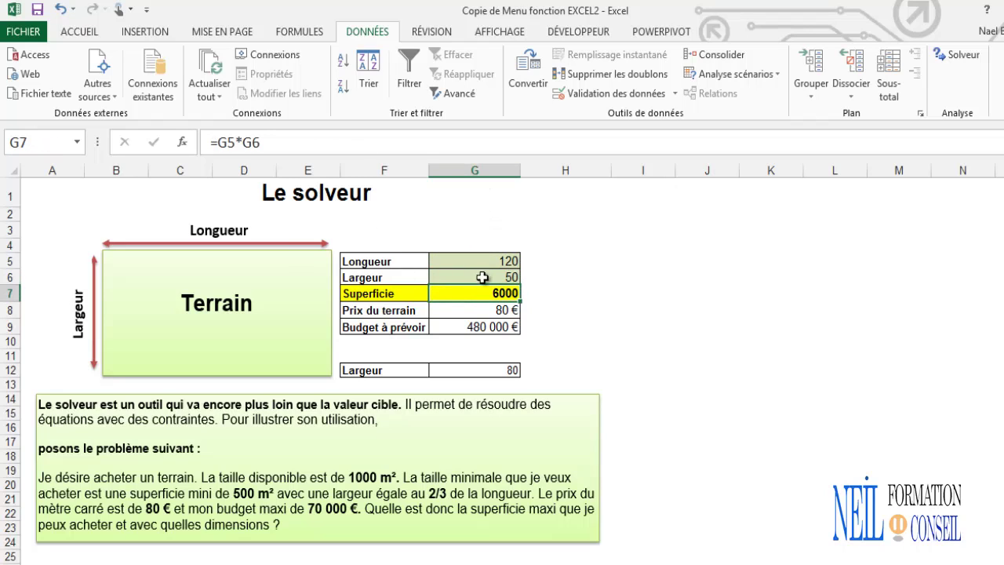
left_click(61, 139)
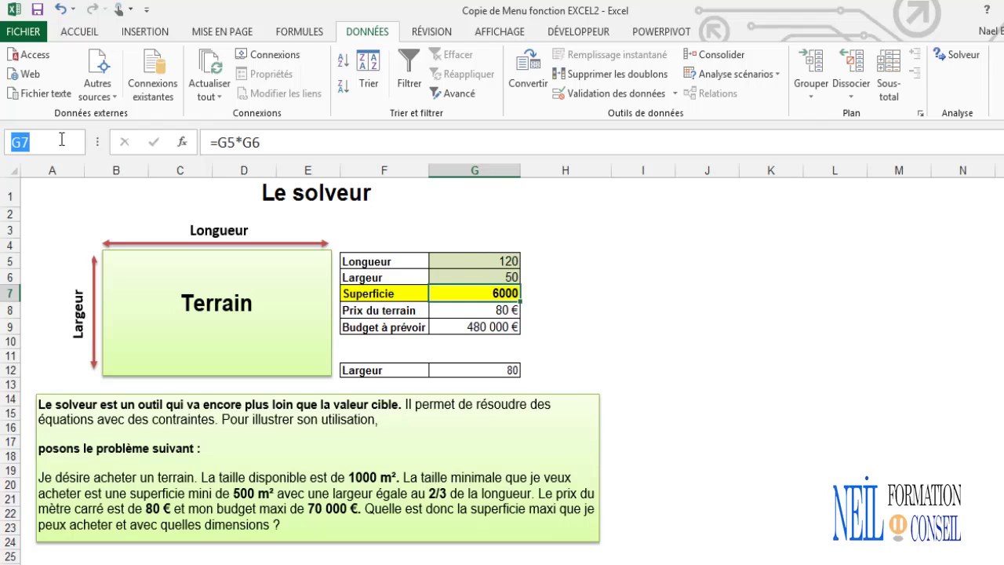
type("superficie")
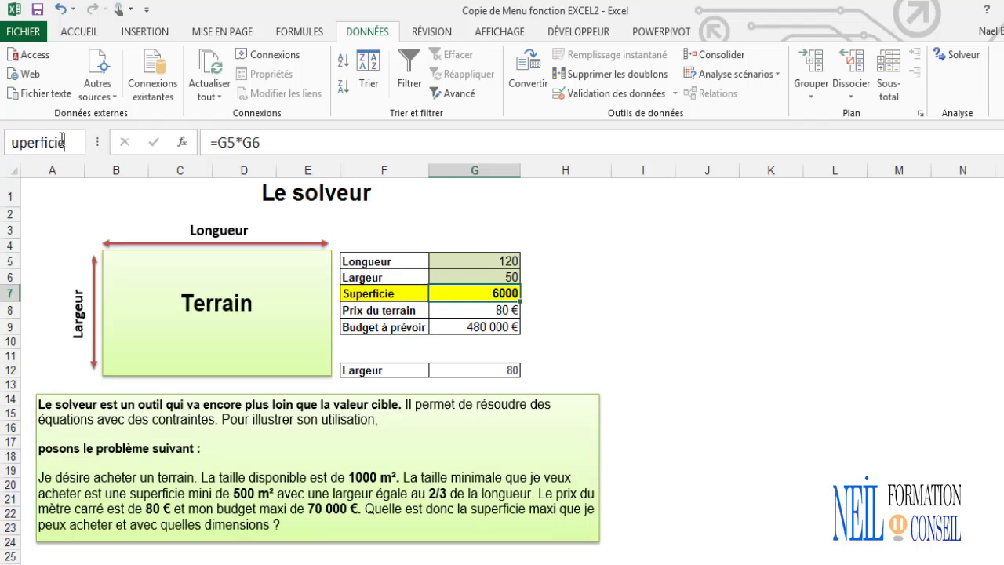
key("Return")
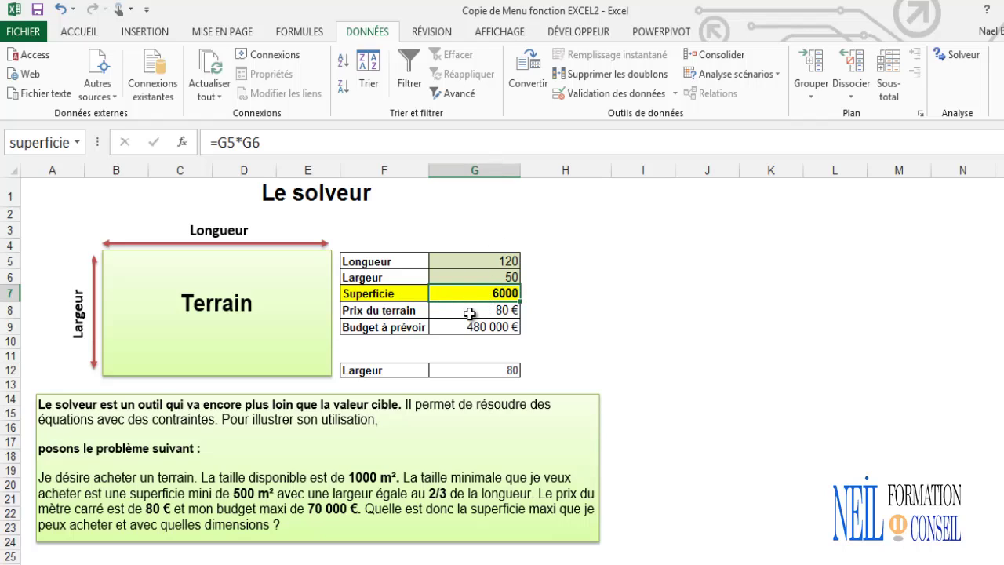
left_click(469, 313)
left_click(45, 145)
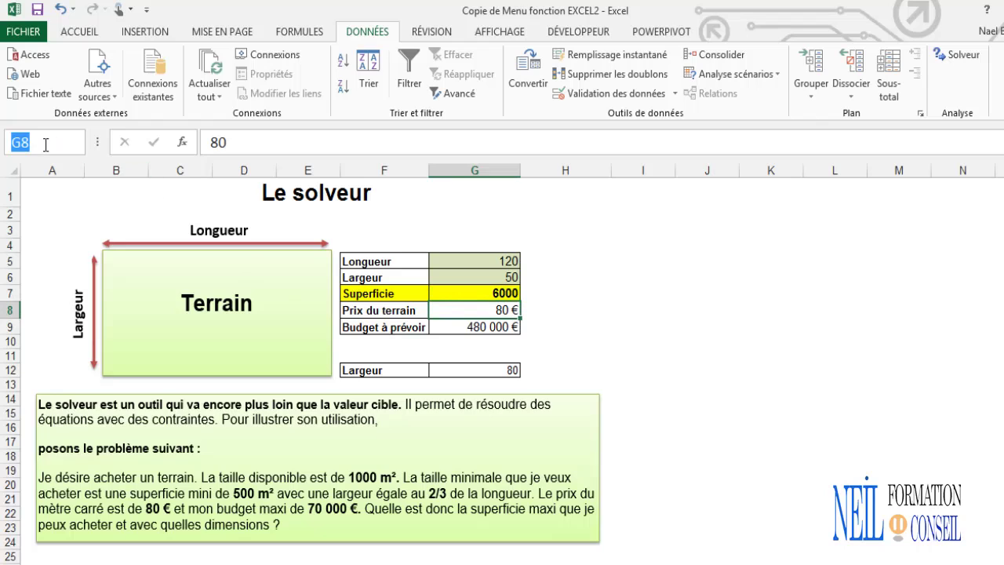
type("pi")
type("rix")
type("terrain")
key("Escape")
Name the budget cell G9 budget.
left_click(499, 330)
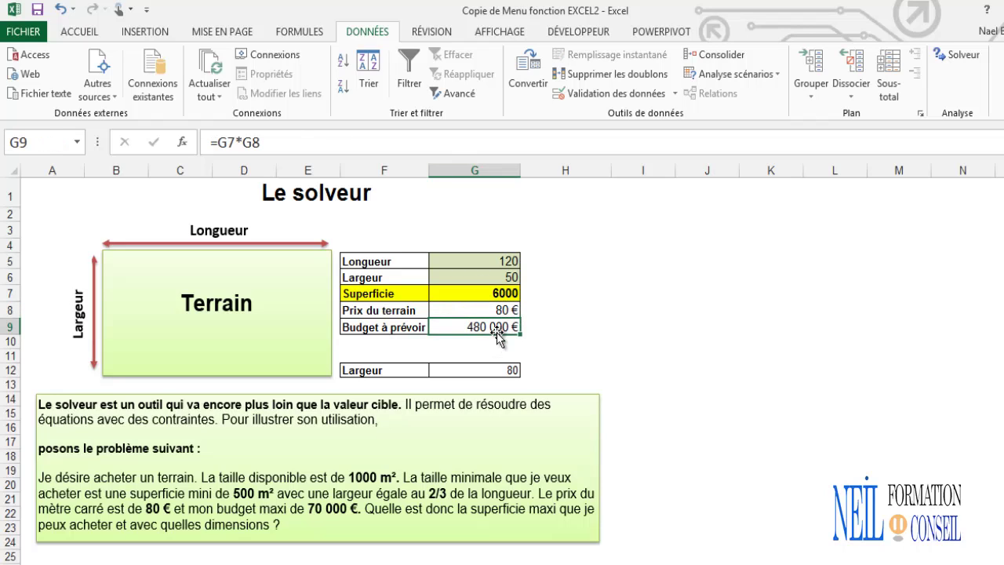
left_click(53, 146)
type("budget")
key("Return")
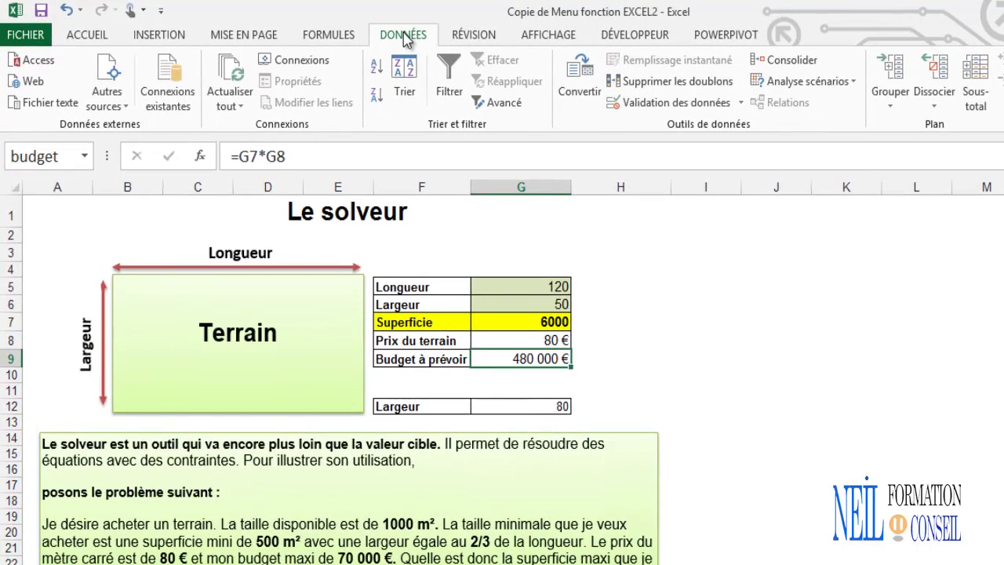
Apply the names budget, Largeur, Longueur, prix_terrain and superficie to the sheet's formulas.
left_click(332, 37)
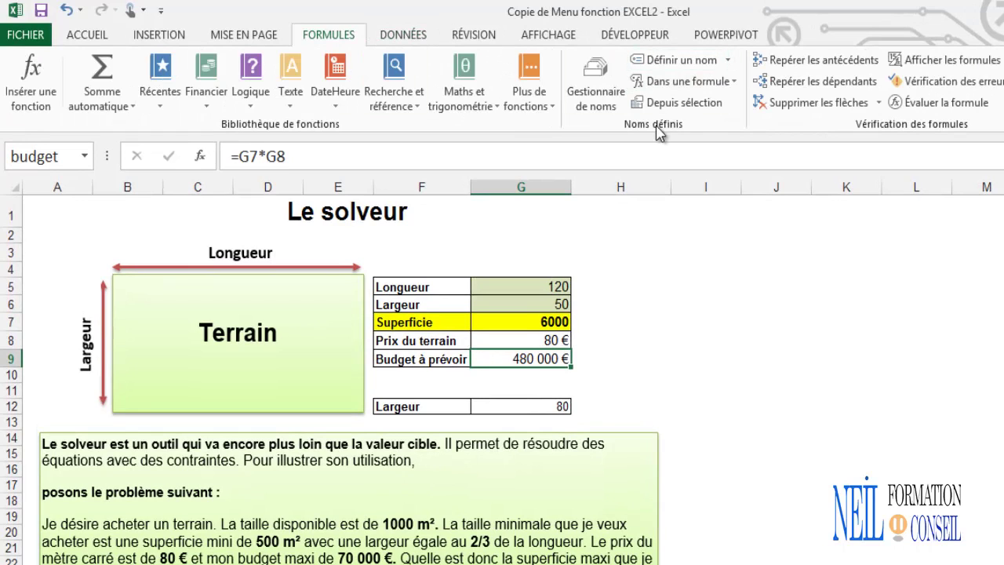
left_click(727, 59)
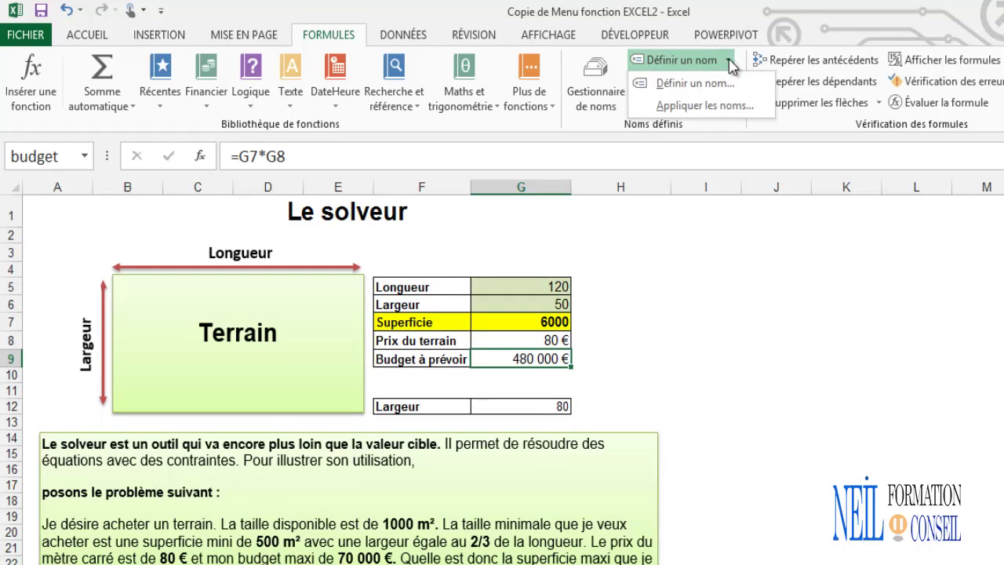
left_click(716, 107)
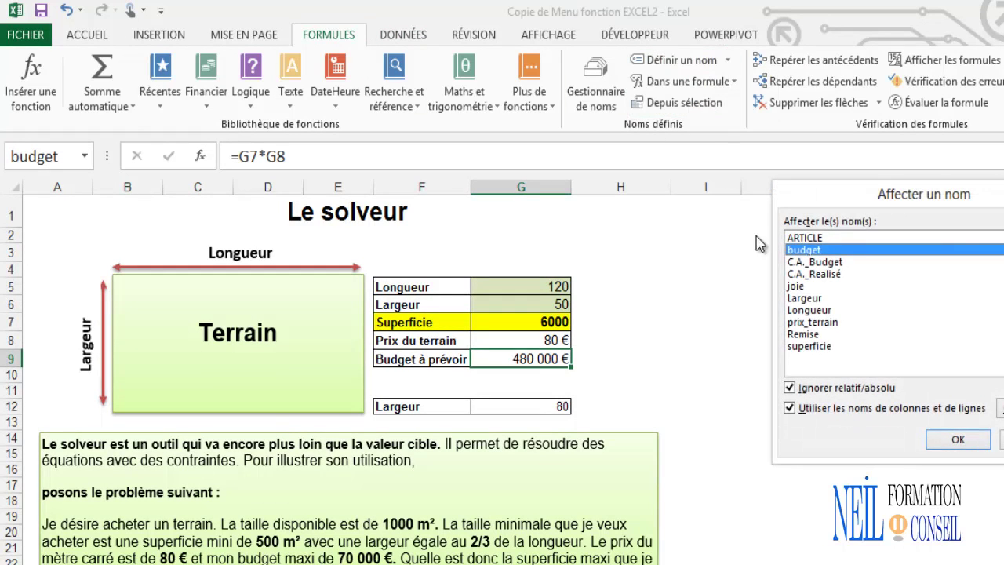
left_click(819, 252)
left_click(820, 251)
left_click(818, 299, "ctrl")
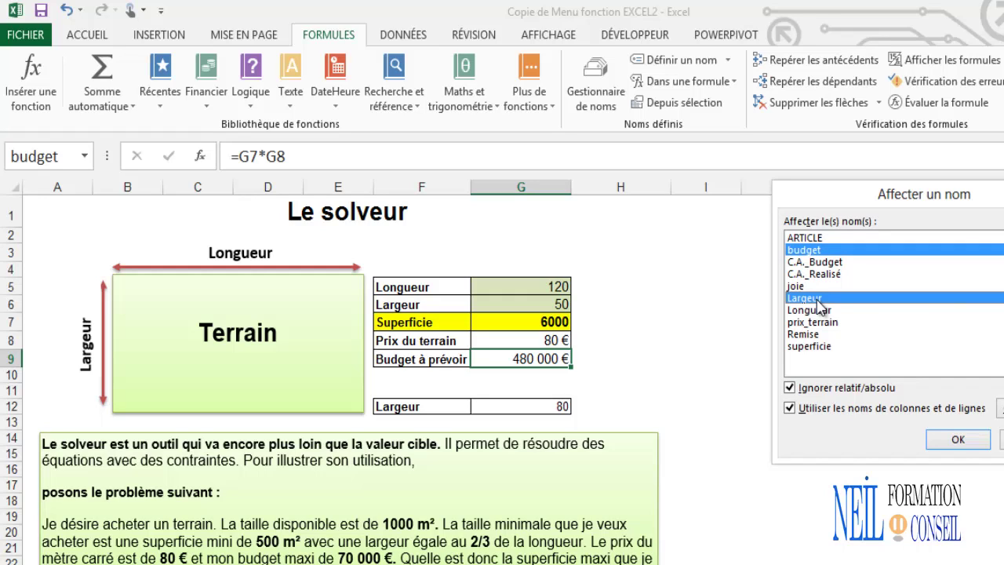
left_click(820, 311, "ctrl")
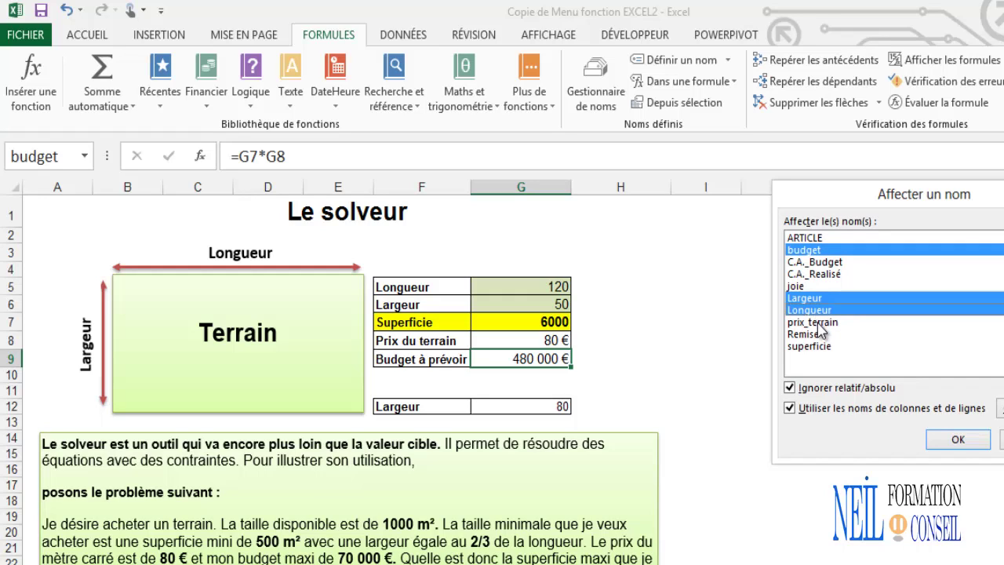
left_click(818, 323, "ctrl")
left_click(824, 347, "ctrl")
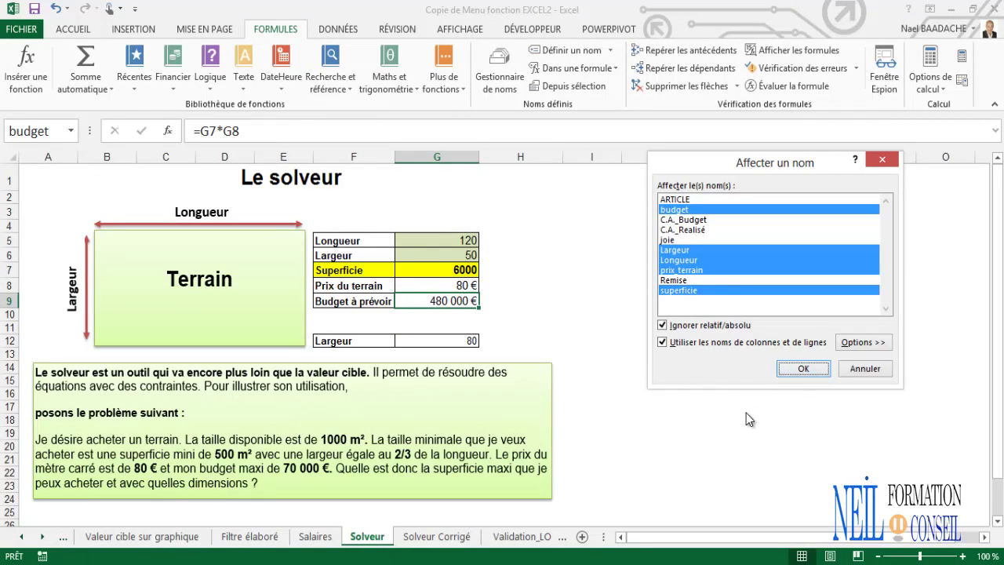
left_click(797, 369)
left_click(645, 365)
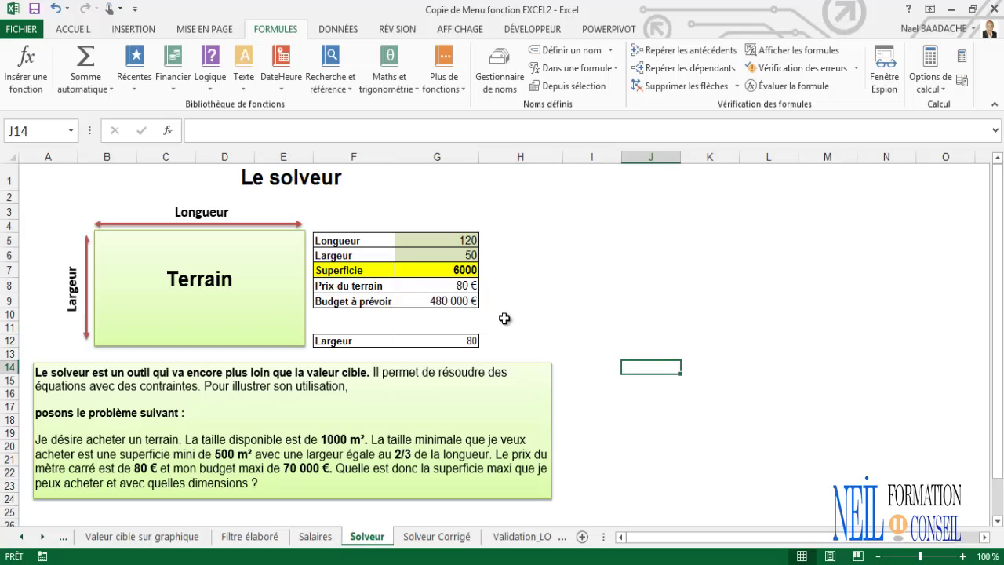
left_click(461, 306)
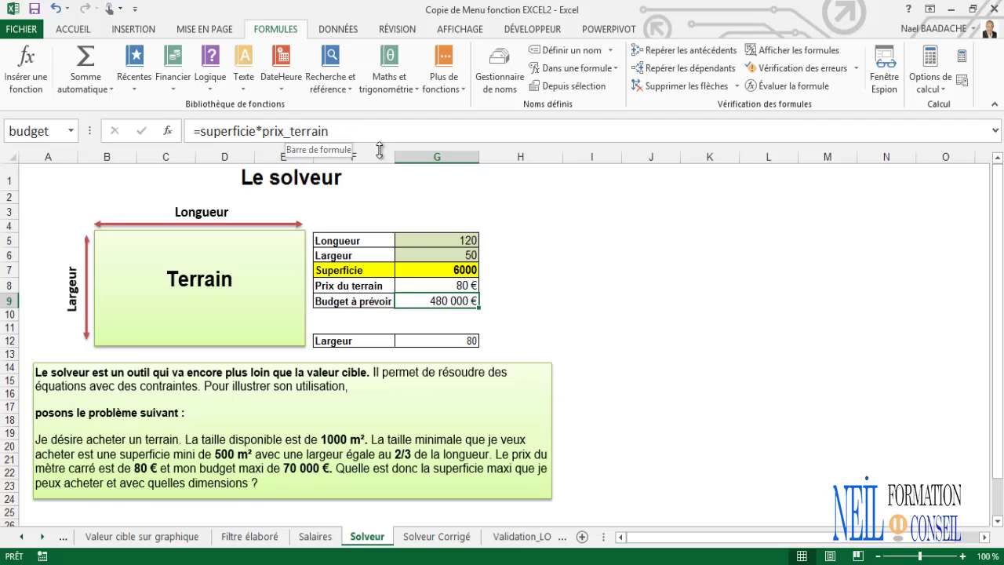
left_click(470, 340)
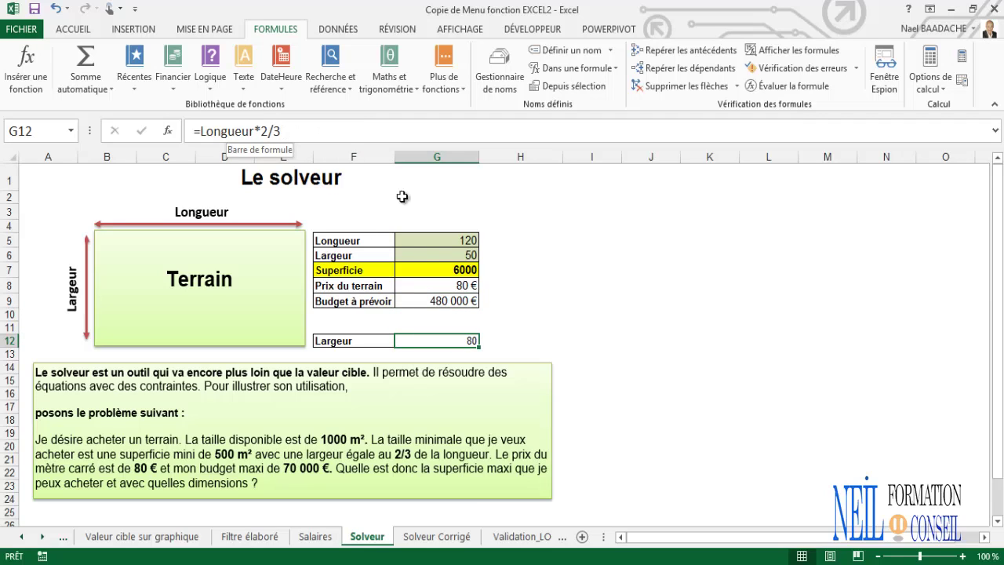
left_click(561, 312)
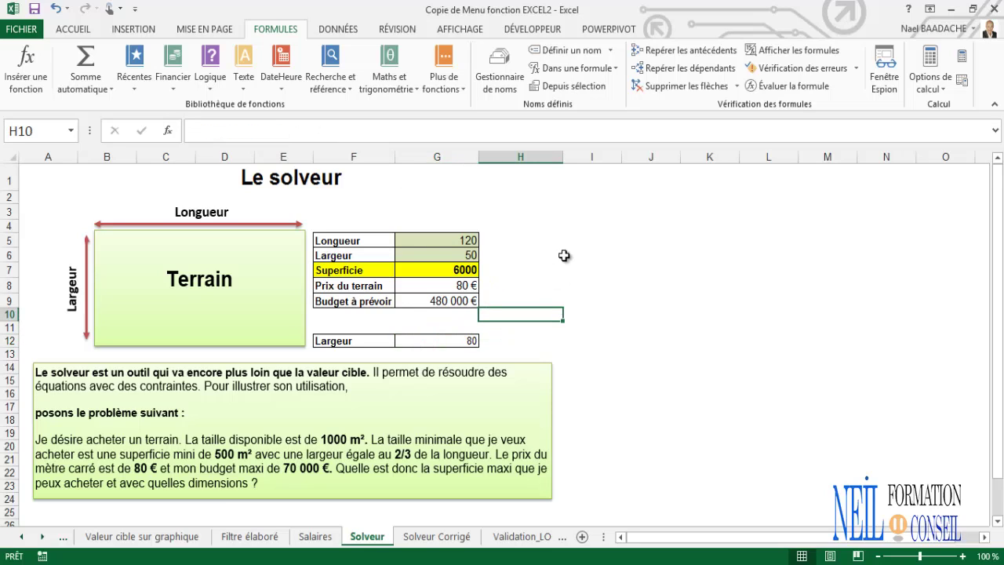
In Solver, set objective $G$7 to Max with variable cells $G$5:$G$6.
left_click(349, 31)
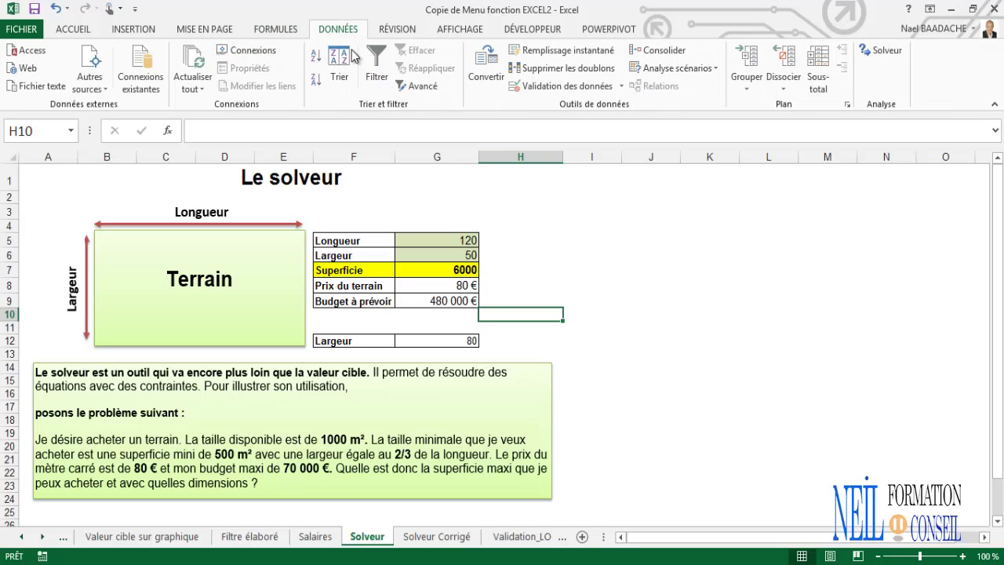
left_click(884, 51)
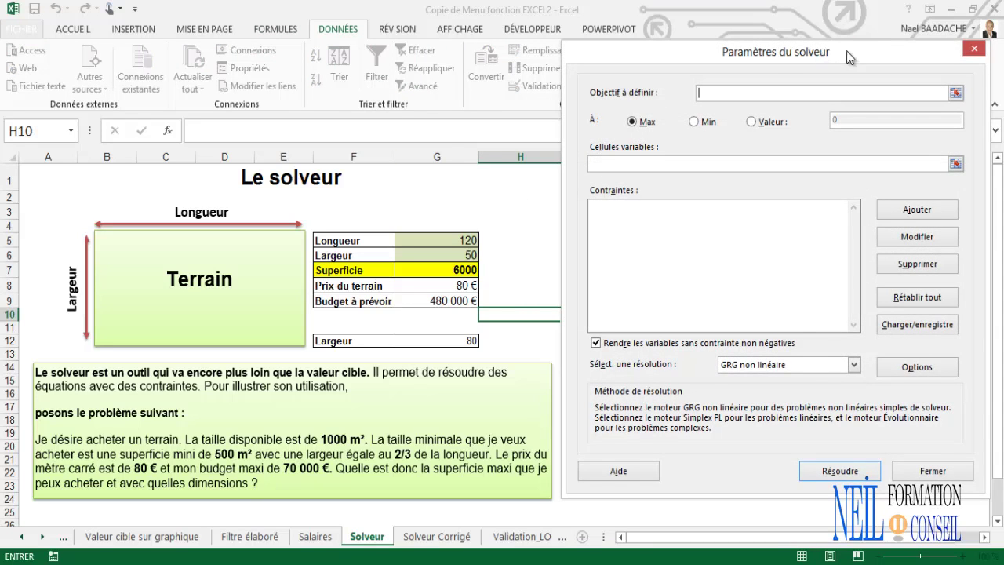
left_click_drag(824, 23, 873, 36)
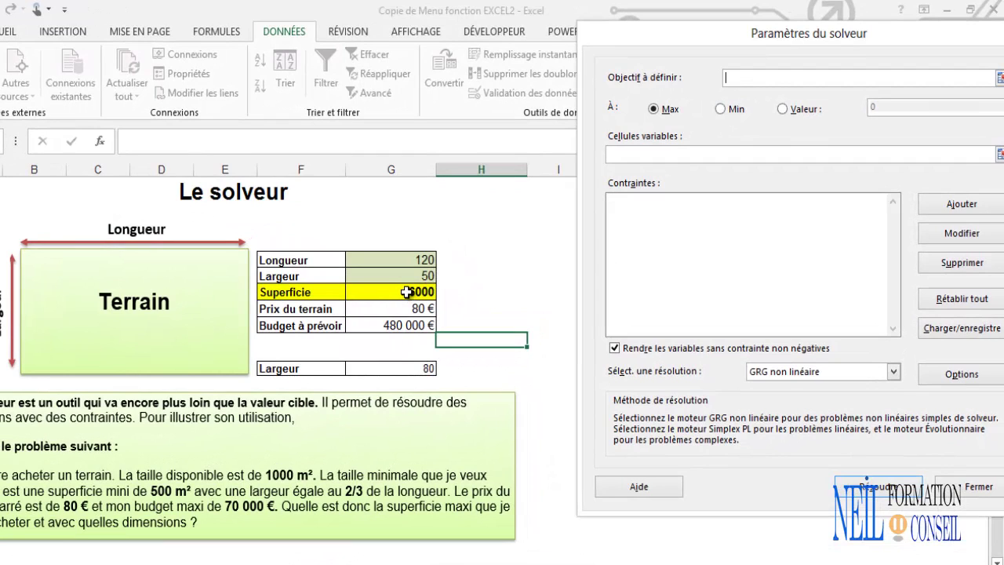
left_click(407, 292)
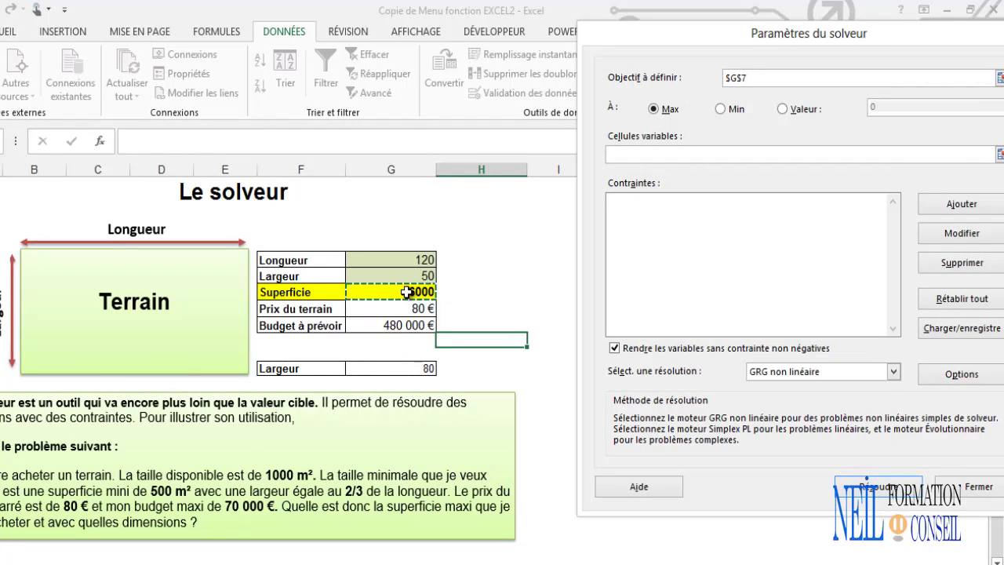
left_click(628, 153)
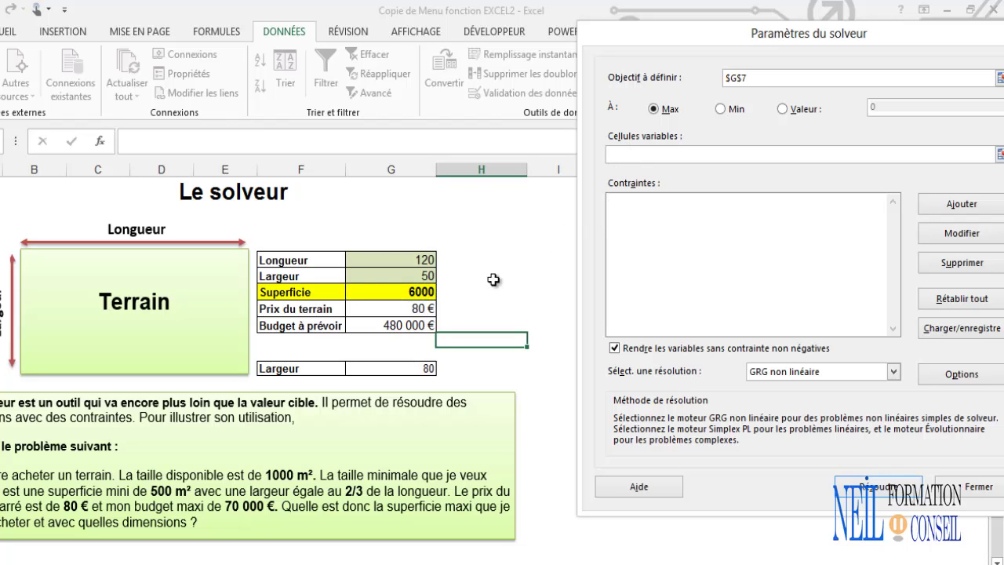
left_click(409, 262)
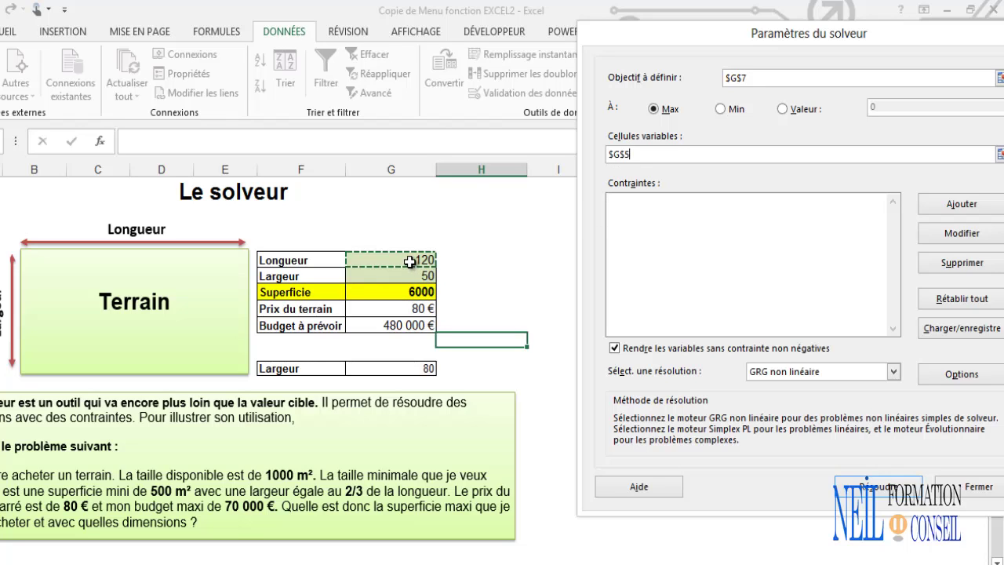
left_click_drag(409, 262, 411, 276)
left_click_drag(822, 33, 774, 24)
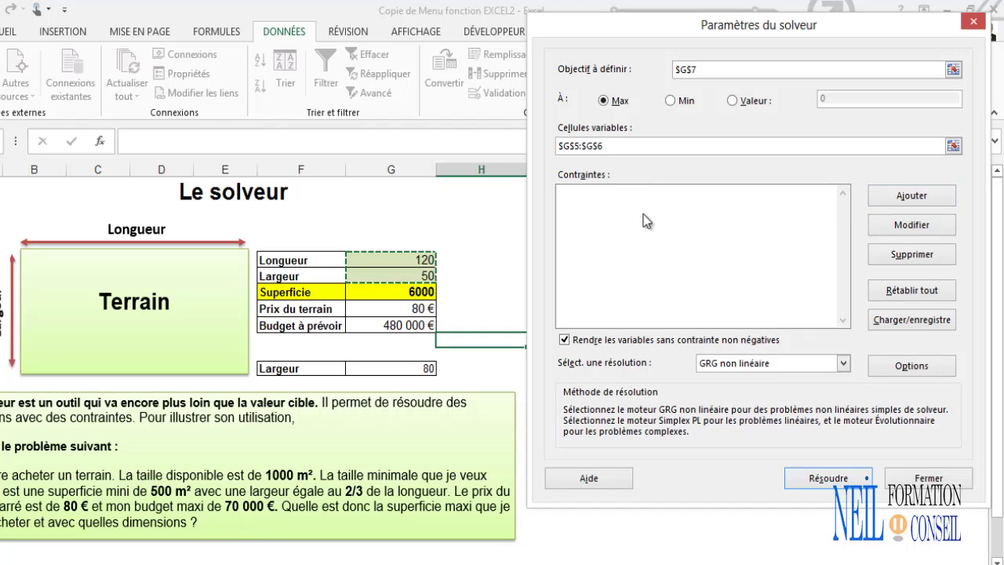
left_click(612, 196)
Add a Solver constraint requiring Superficie G7 >= 5.
left_click(912, 197)
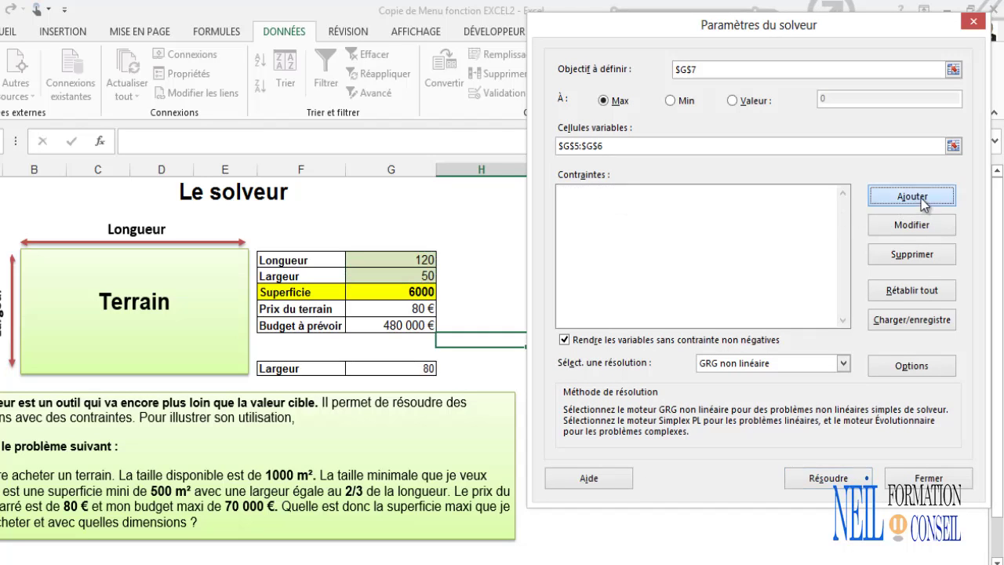
left_click_drag(708, 204, 678, 94)
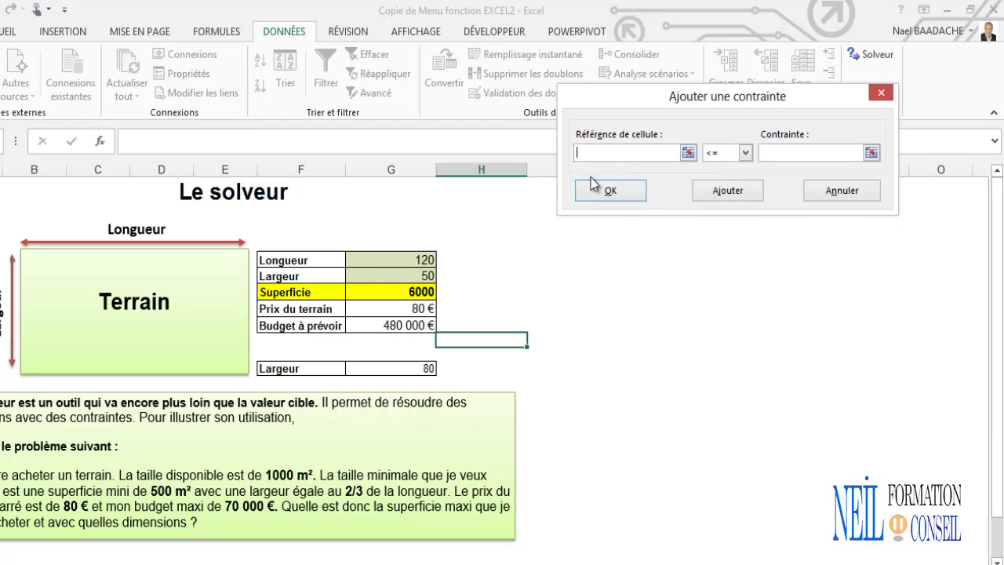
left_click(428, 292)
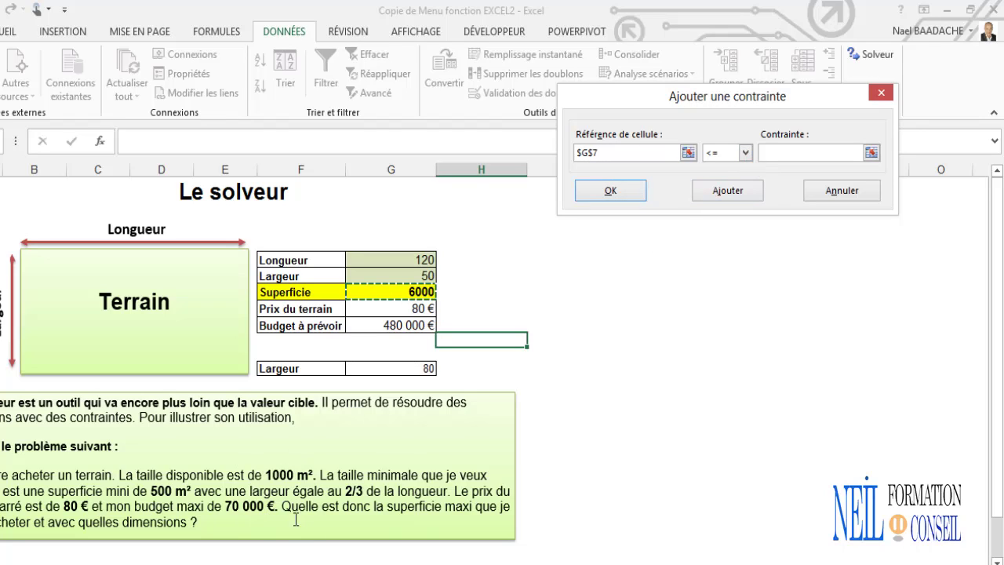
left_click(746, 152)
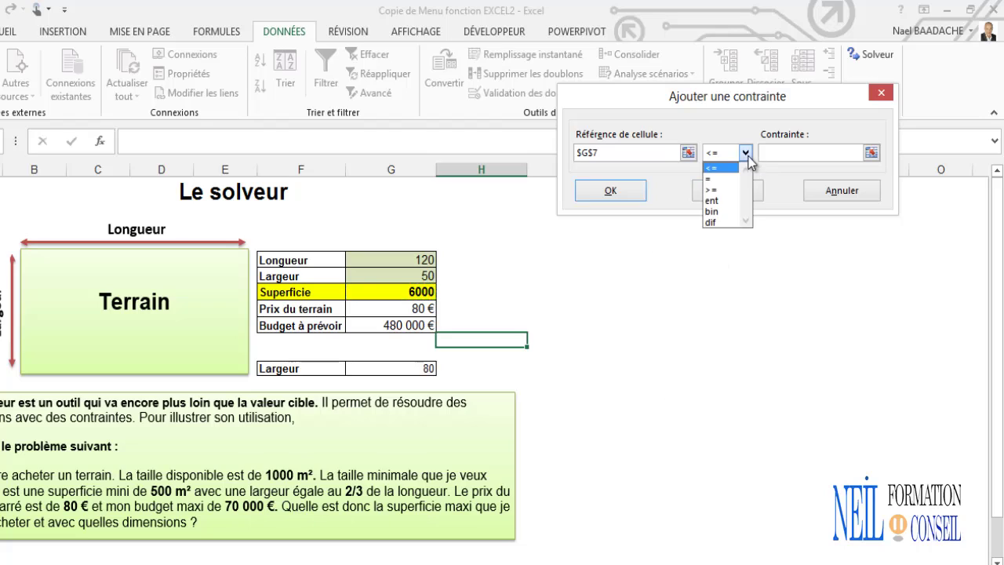
left_click(723, 179)
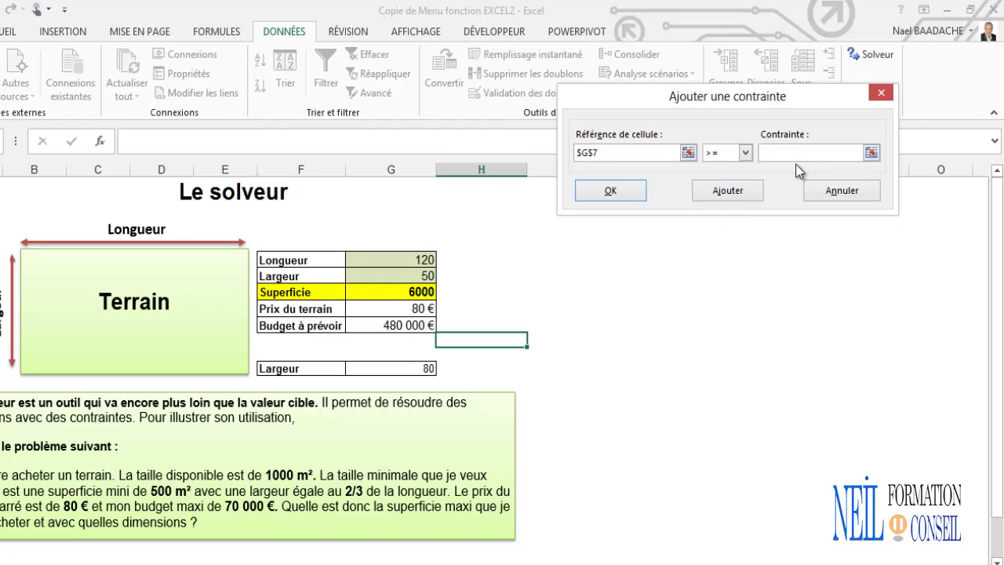
type("5")
left_click(730, 191)
Add whole-number constraints on Longueur G5 and Largeur G6.
left_click(411, 261)
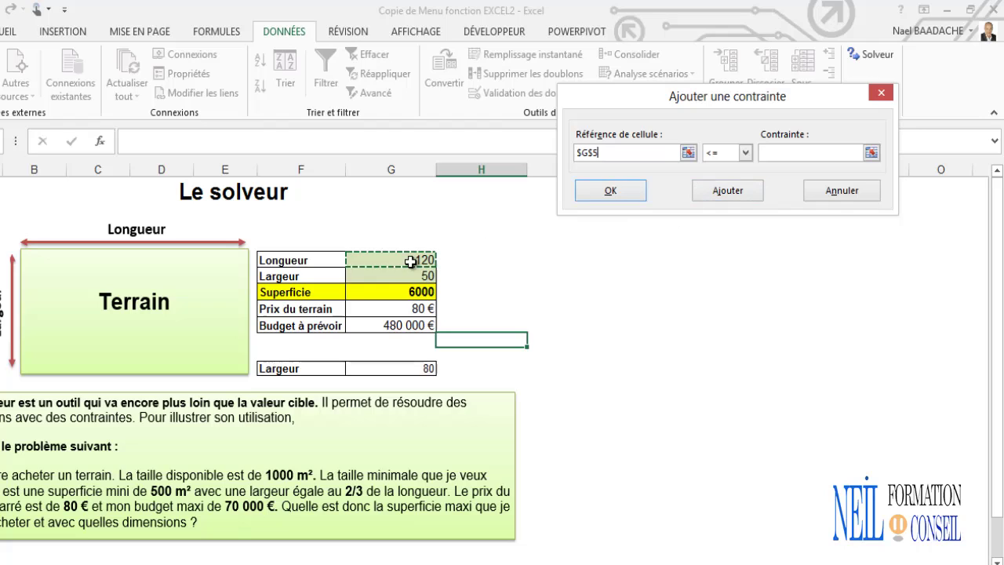
left_click(747, 153)
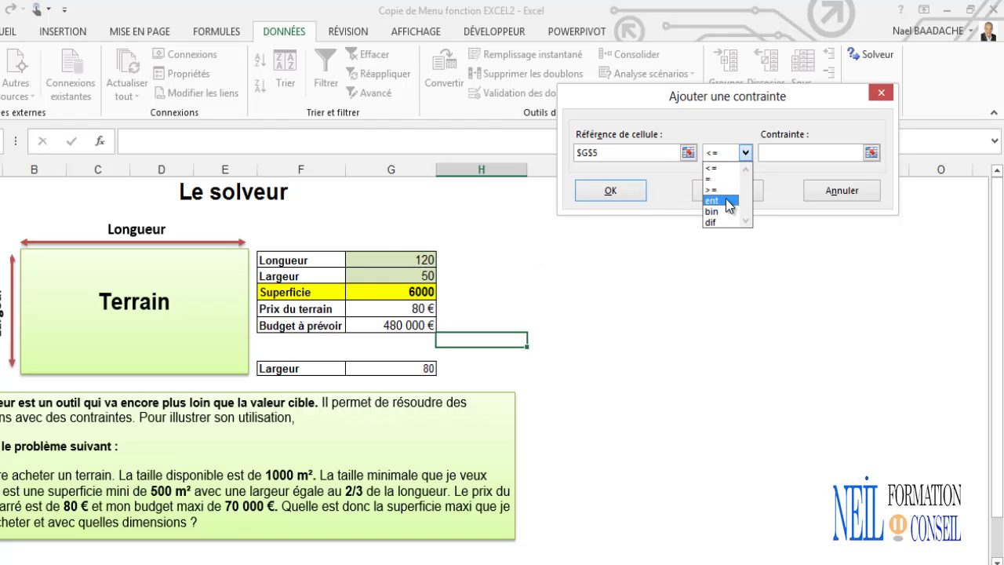
left_click(738, 196)
left_click(738, 198)
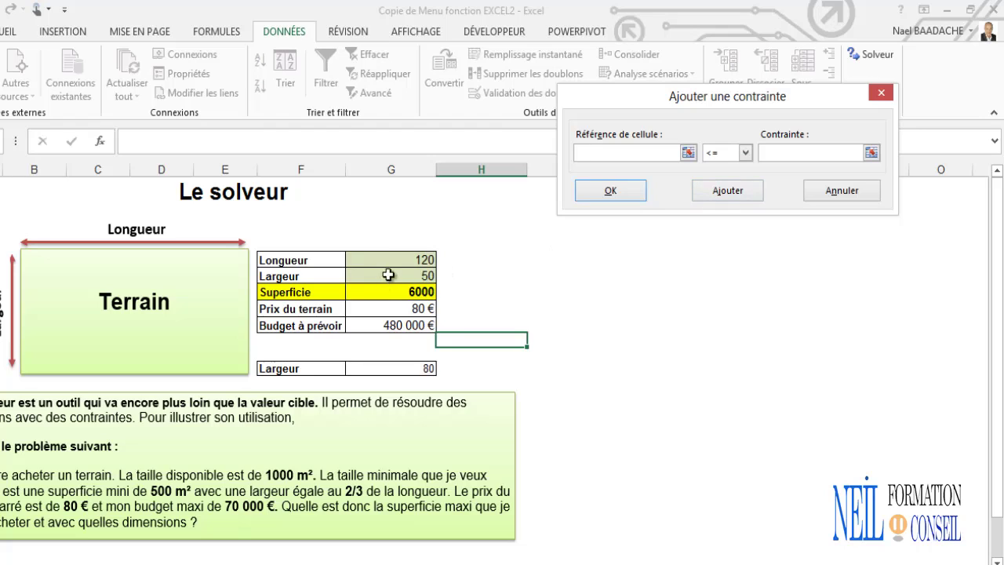
left_click(390, 276)
left_click(745, 153)
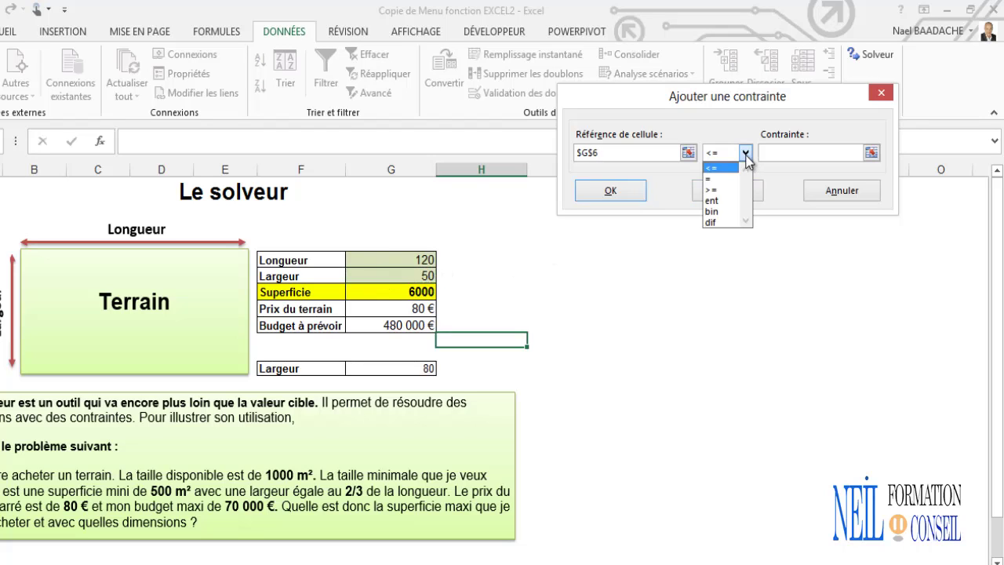
left_click(714, 211)
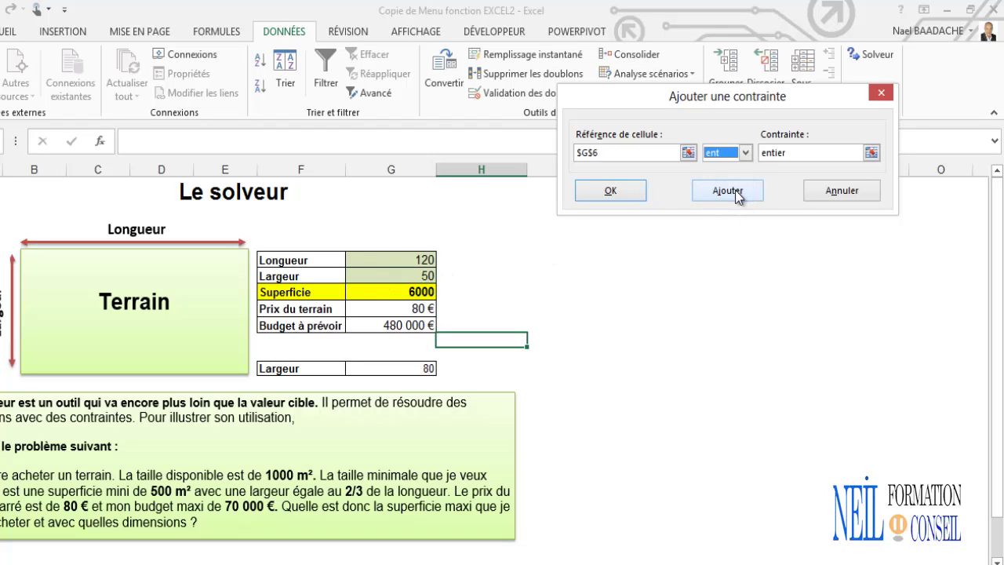
left_click(736, 196)
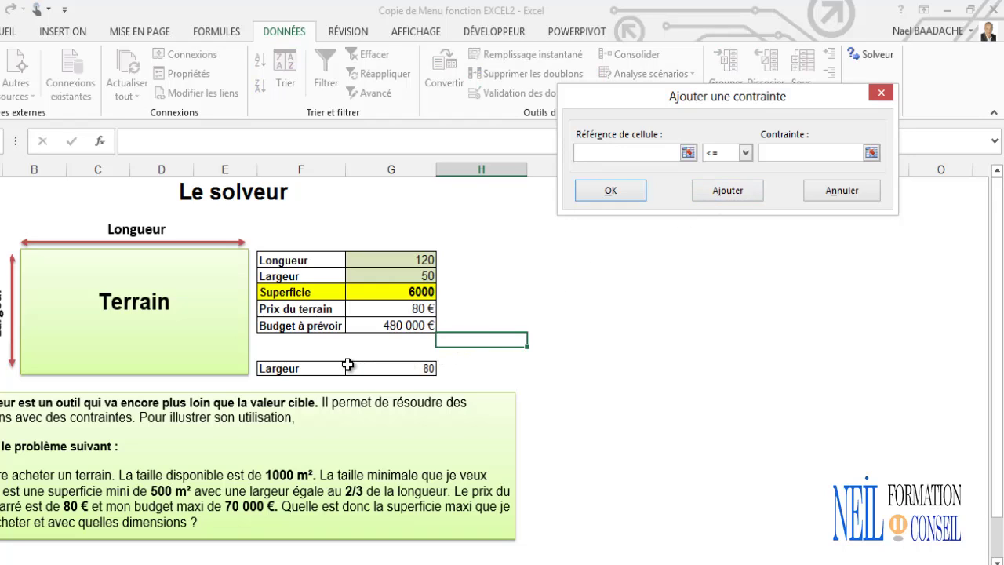
left_click(396, 277)
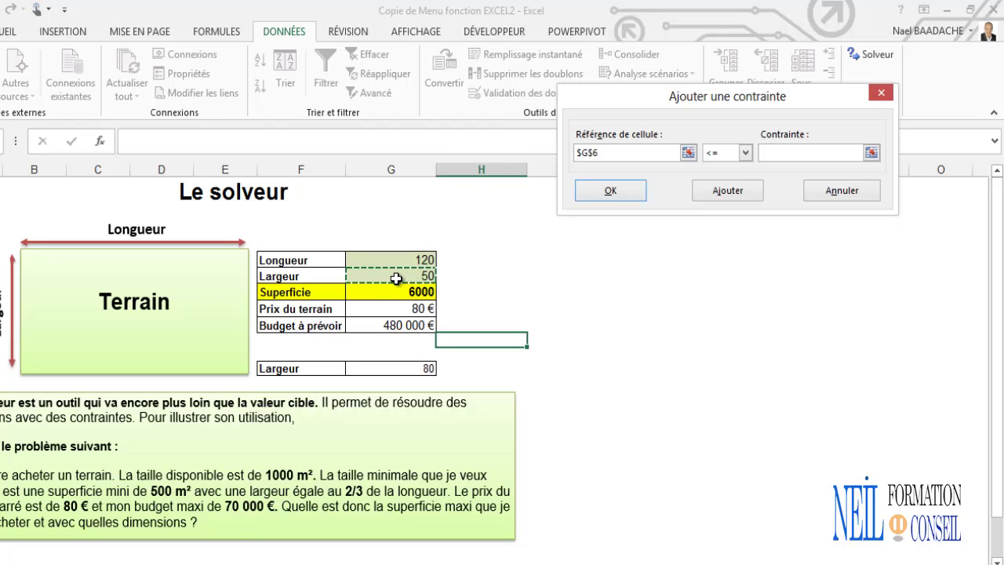
Add Solver constraints $G$6 = $G$12 and budget $G$9 <= 70000.
left_click(749, 155)
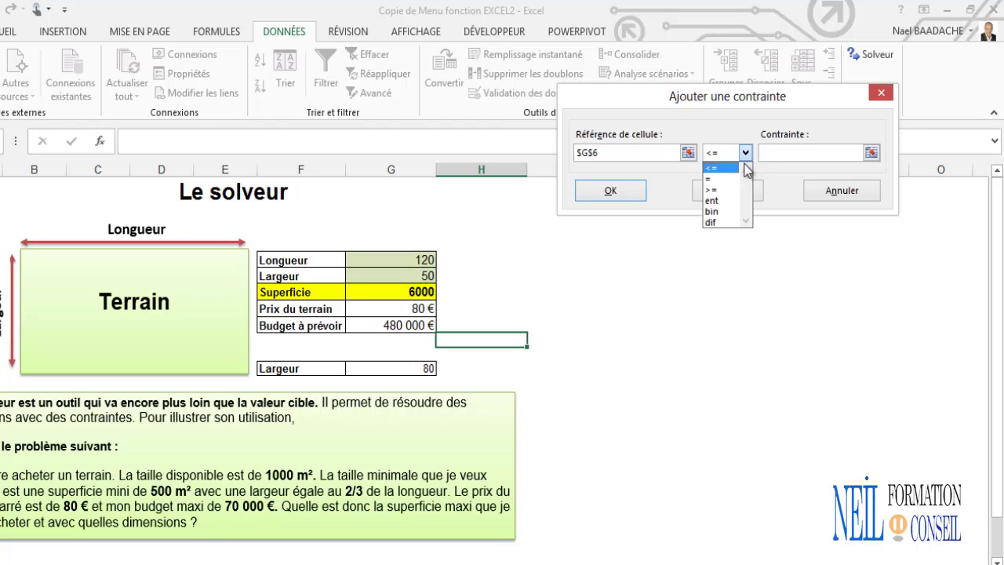
left_click(716, 179)
left_click(768, 152)
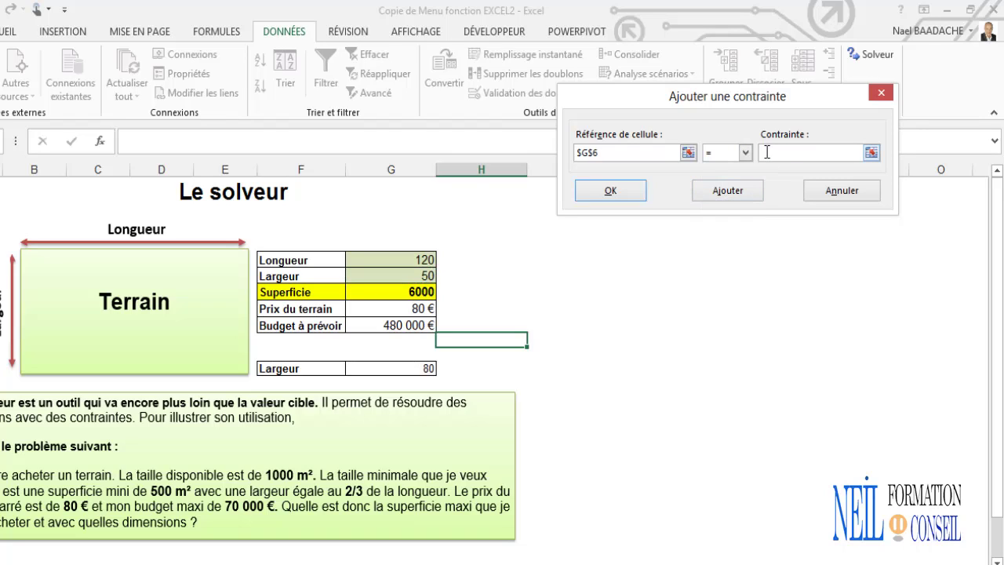
left_click(393, 370)
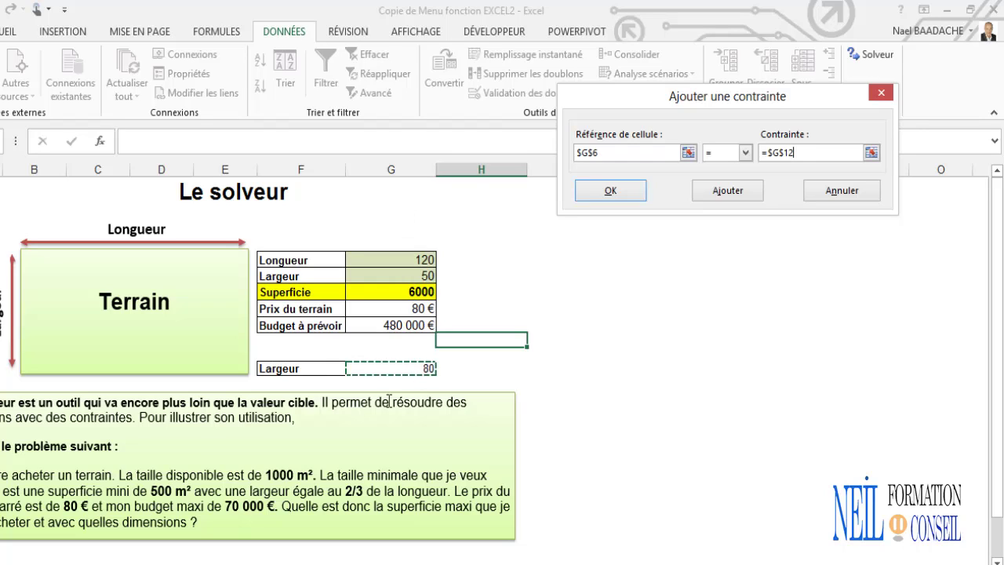
left_click(729, 196)
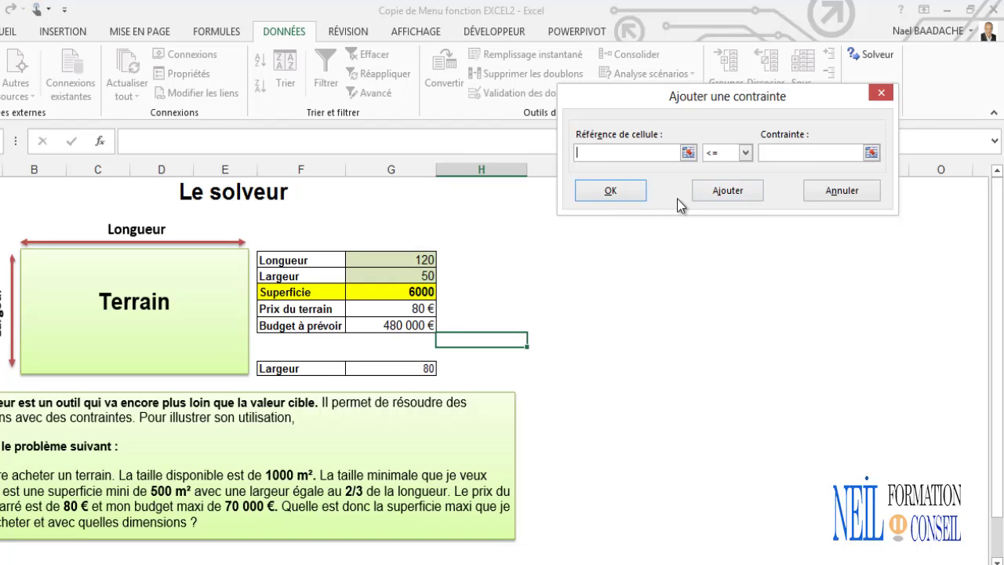
left_click(414, 325)
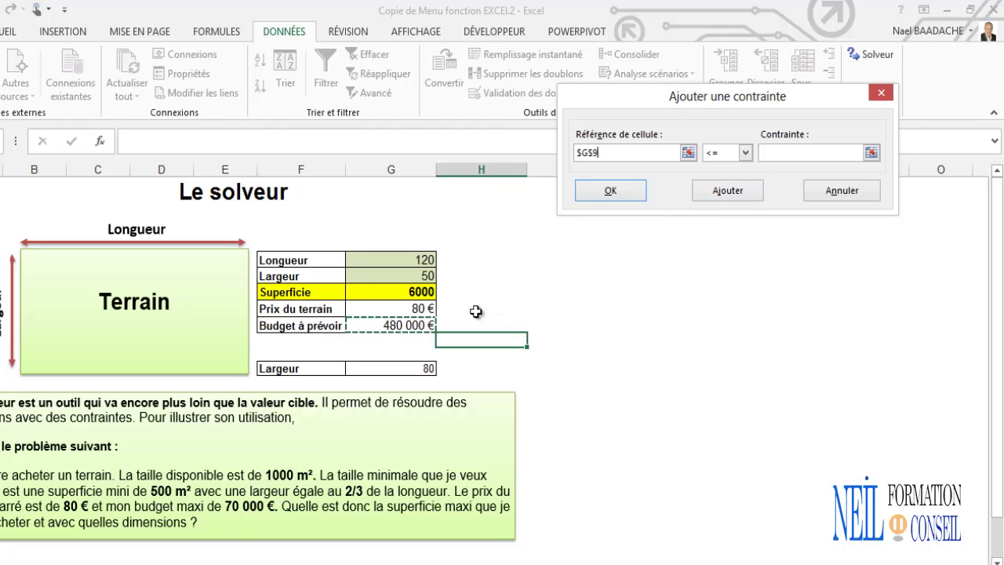
left_click(773, 154)
type("70000")
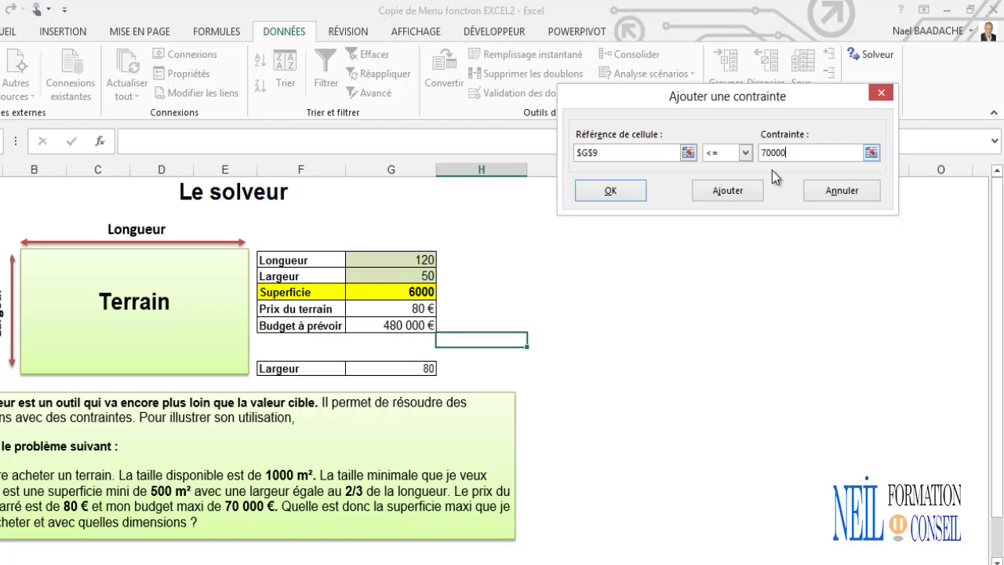
left_click(730, 191)
Add the constraint $G$8 = 80 and enter $G$7 <= 1000.
left_click(413, 308)
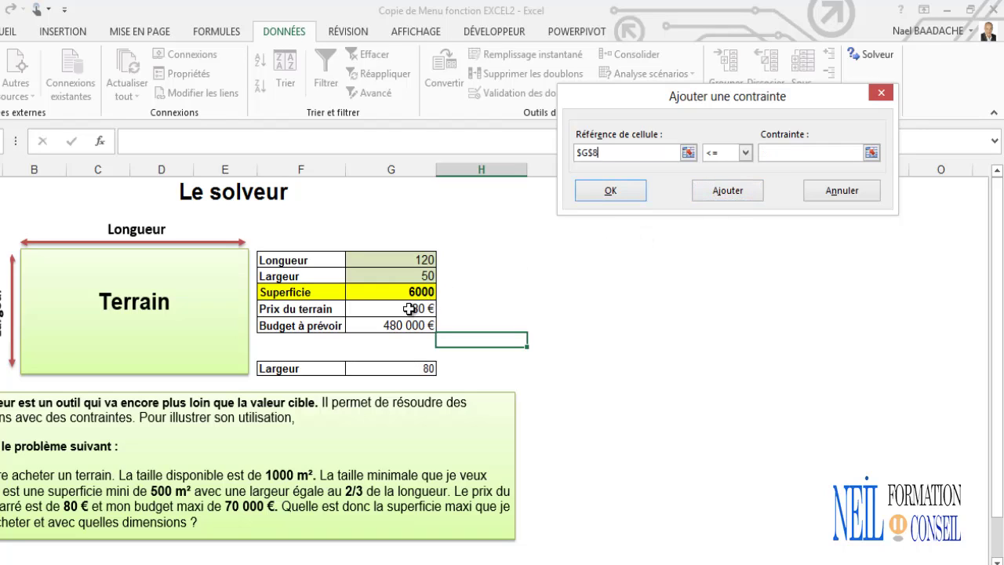
left_click(746, 153)
left_click(728, 179)
type("80")
left_click(749, 197)
left_click(424, 295)
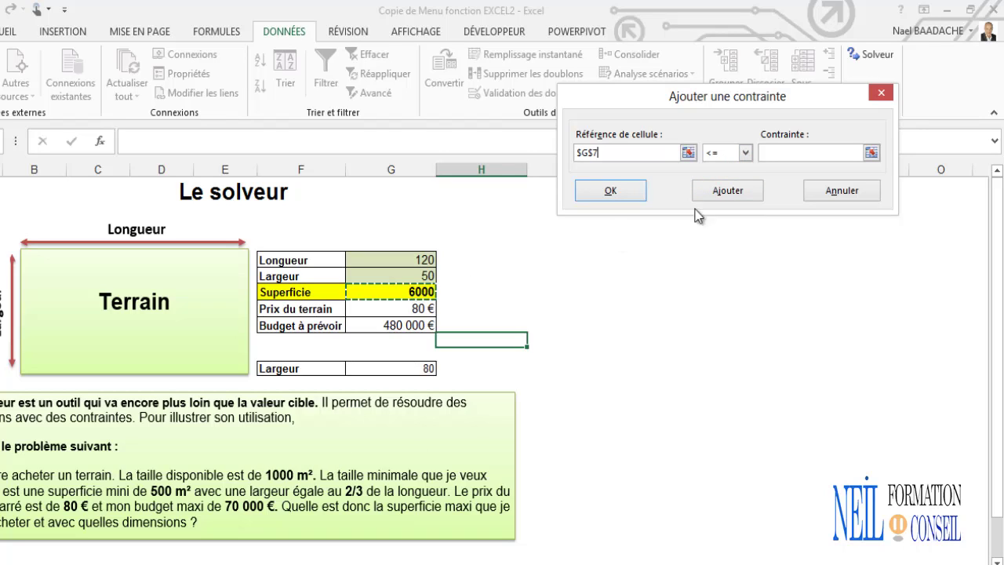
left_click(771, 153)
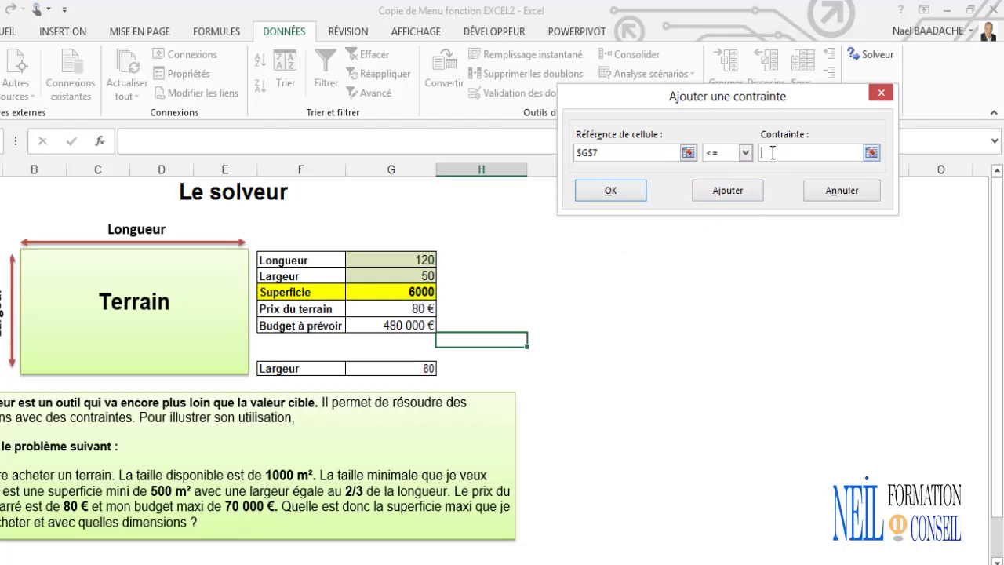
type("1000")
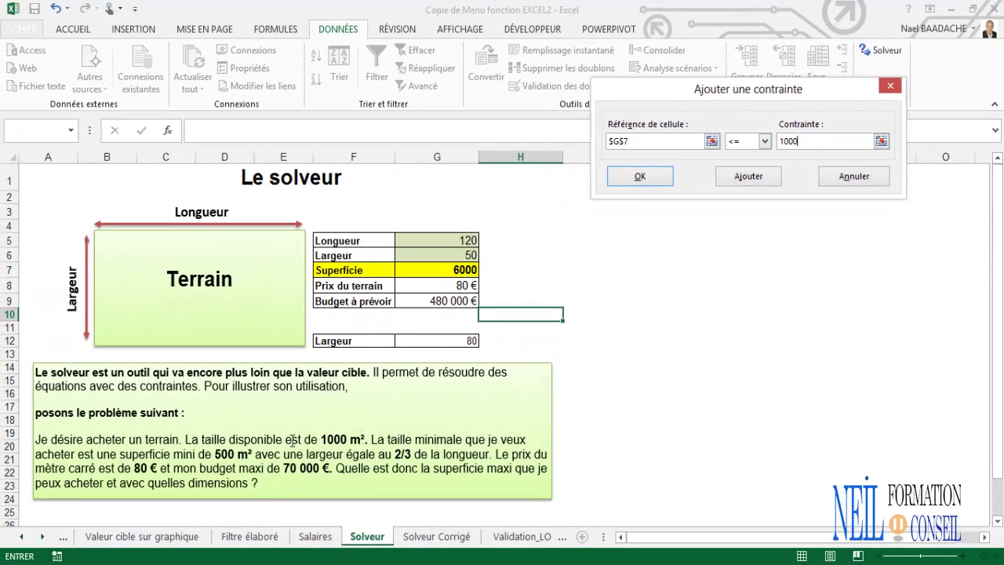
Confirm the G7 <= 1000 constraint, run Solver and keep its solution (36 × 24, 864 m², 69 120 €).
left_click(651, 177)
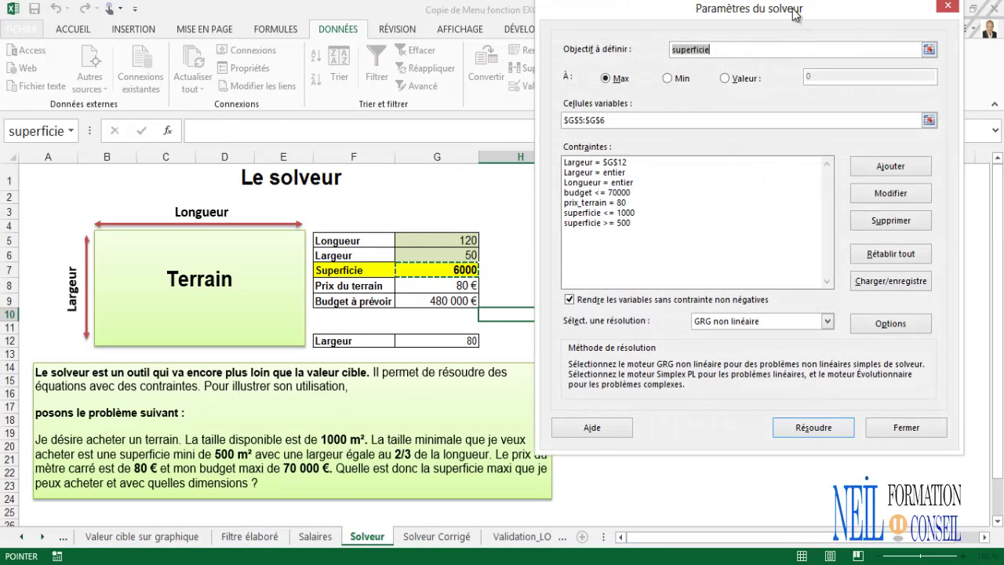
left_click_drag(796, 9, 818, 7)
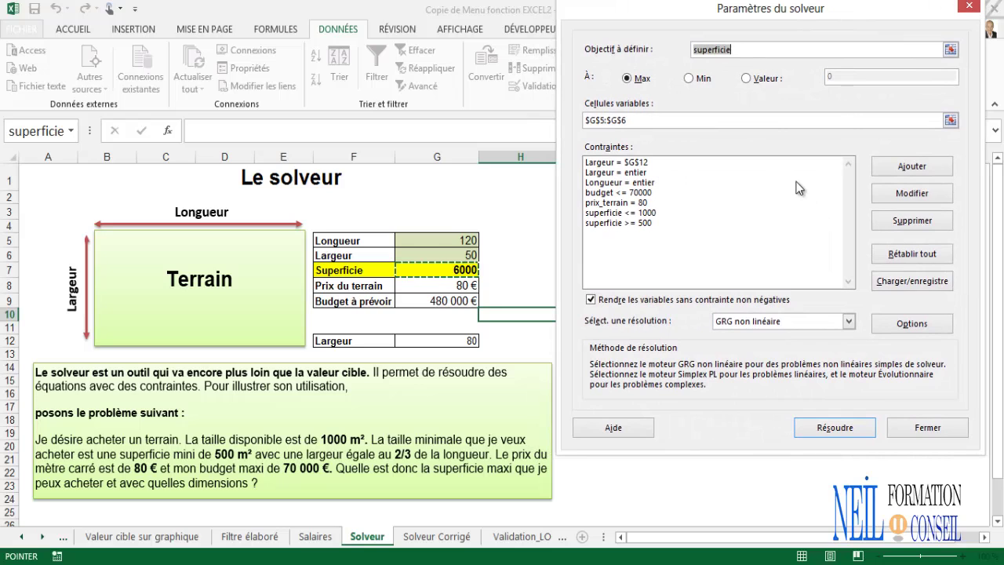
left_click(836, 427)
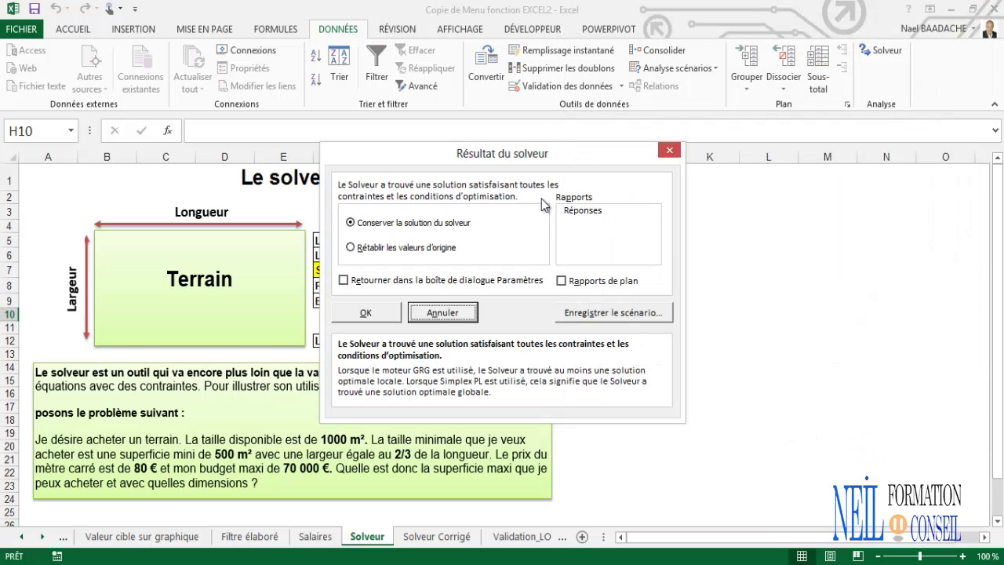
left_click_drag(537, 159, 784, 141)
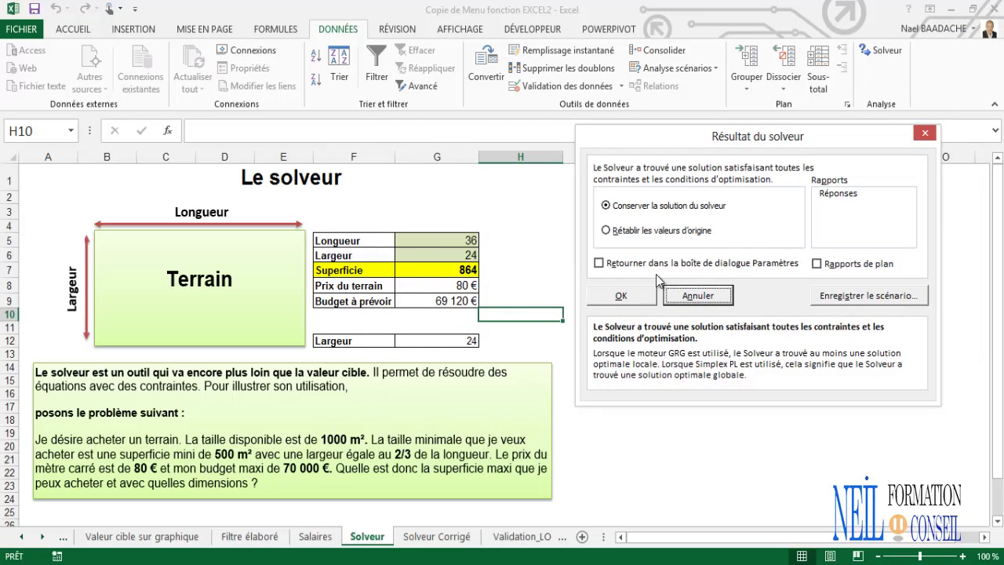
left_click(640, 300)
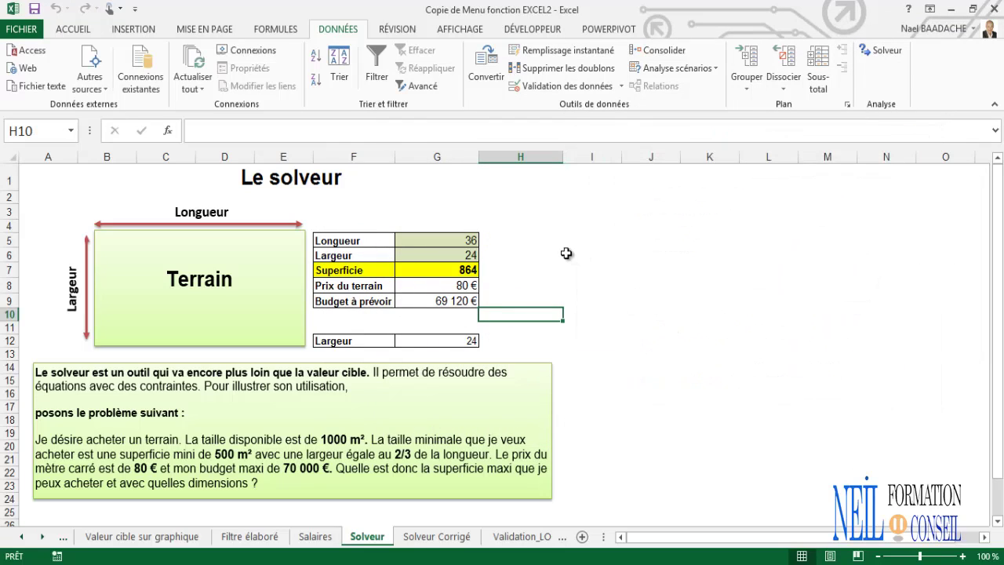
left_click(566, 254)
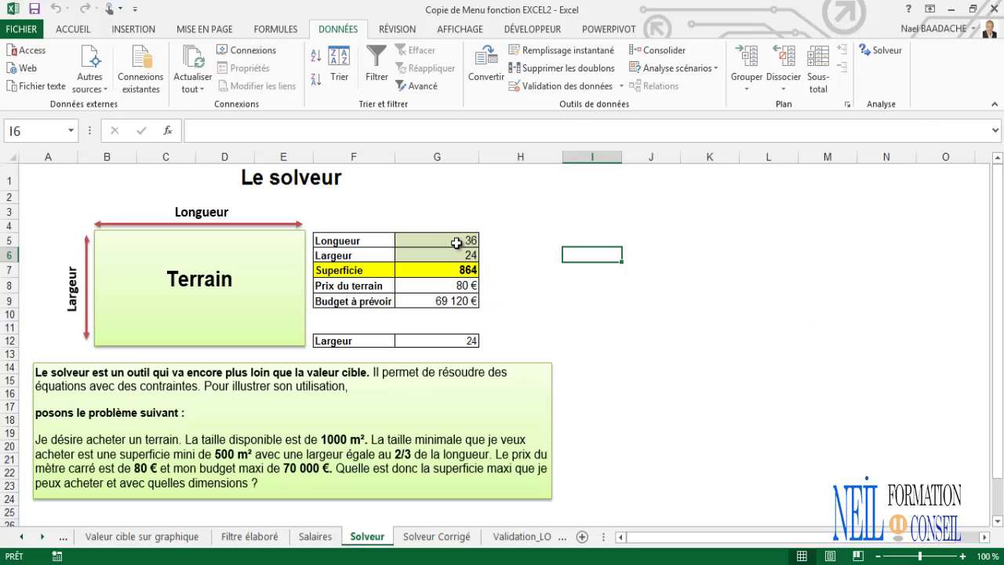
left_click(453, 272)
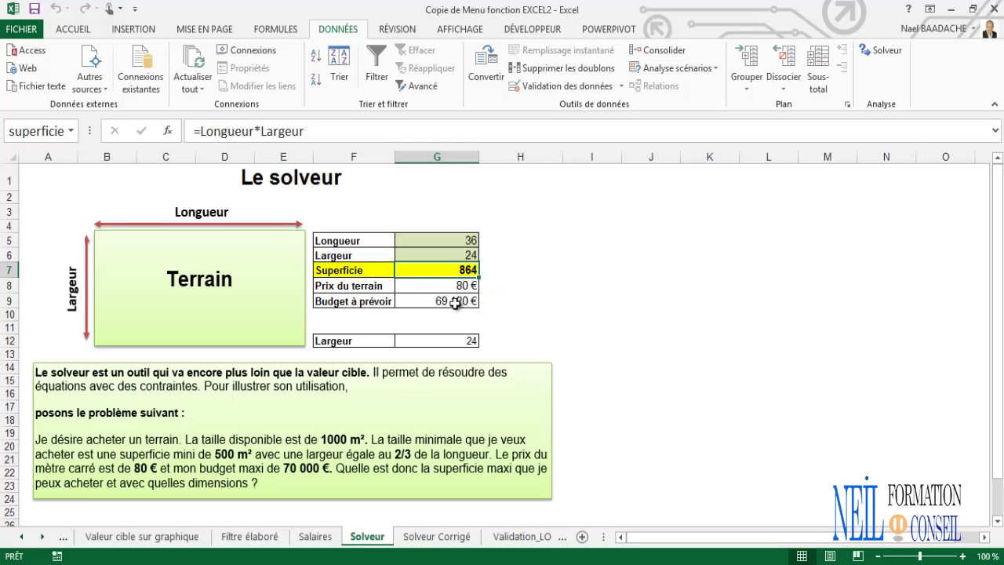
left_click(457, 303)
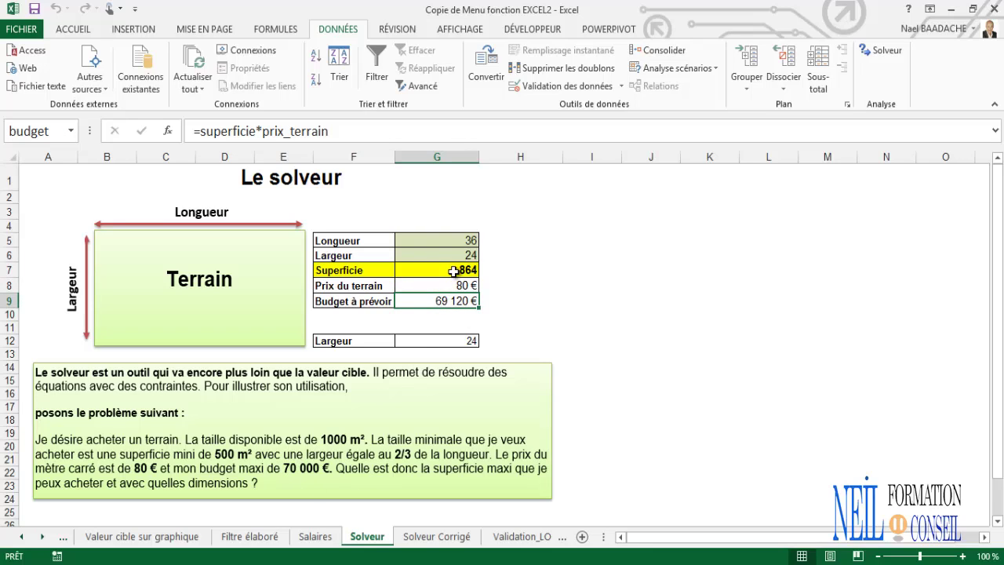
left_click(455, 271)
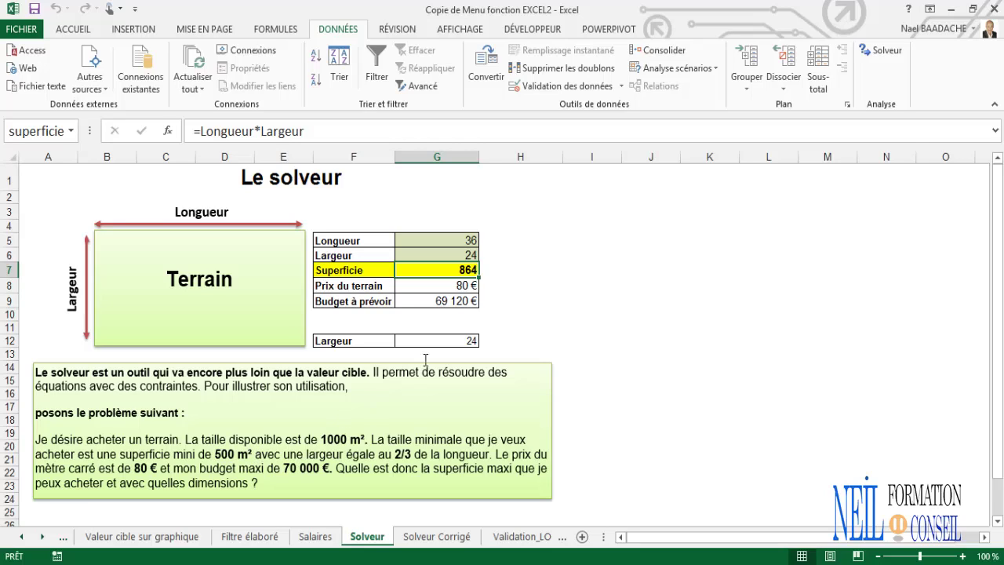
left_click(460, 241)
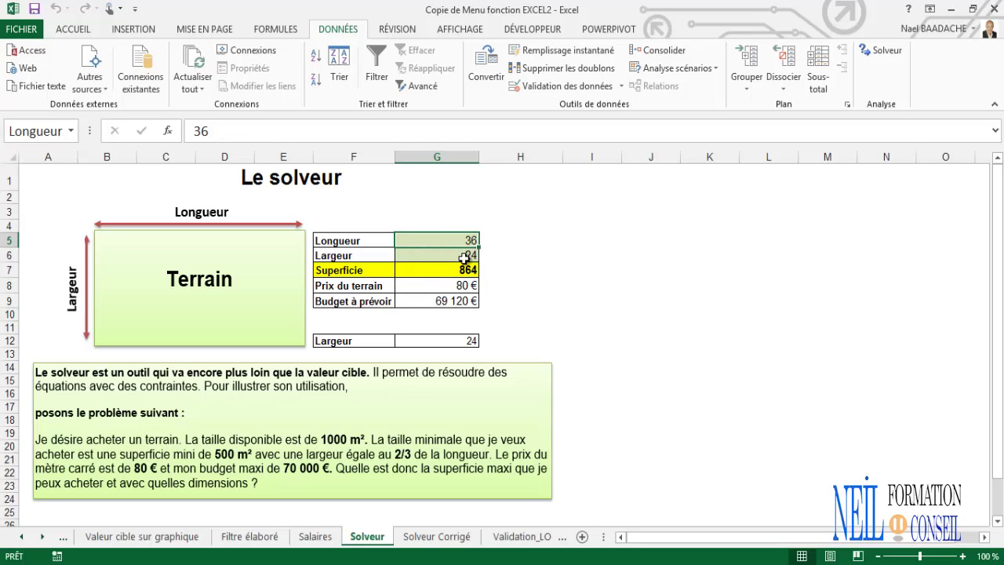
left_click(595, 270)
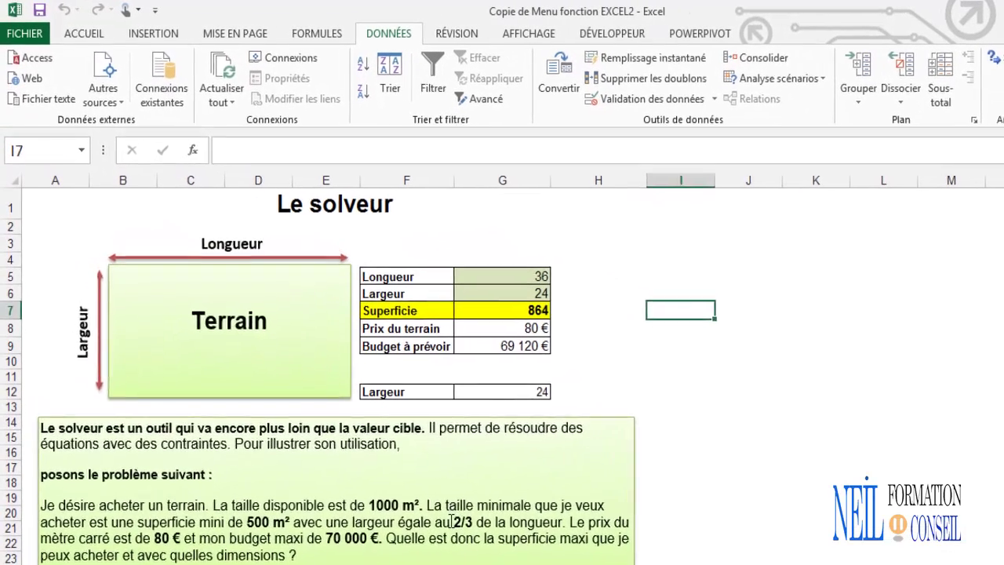
double_click(451, 521)
left_click(683, 328)
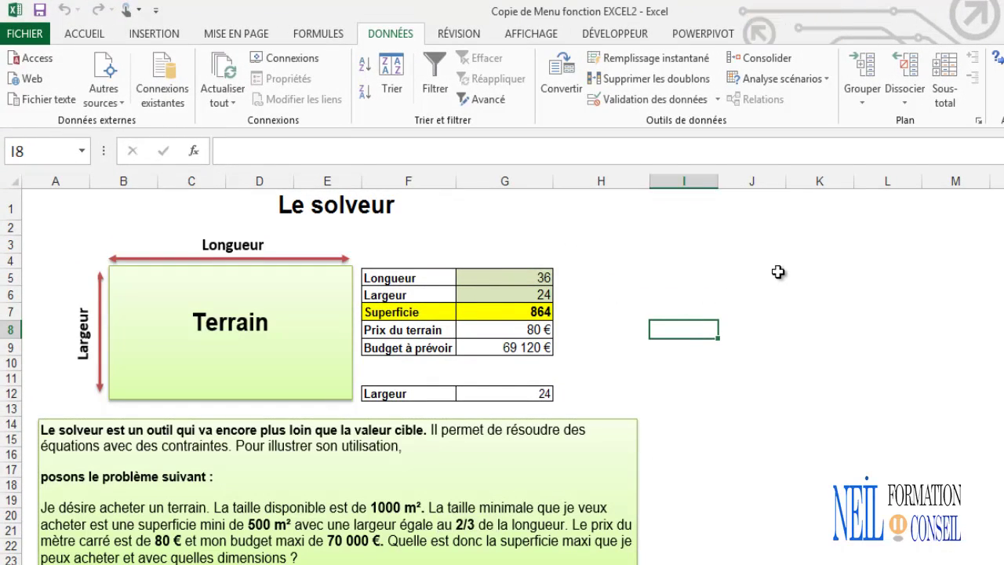
type("+")
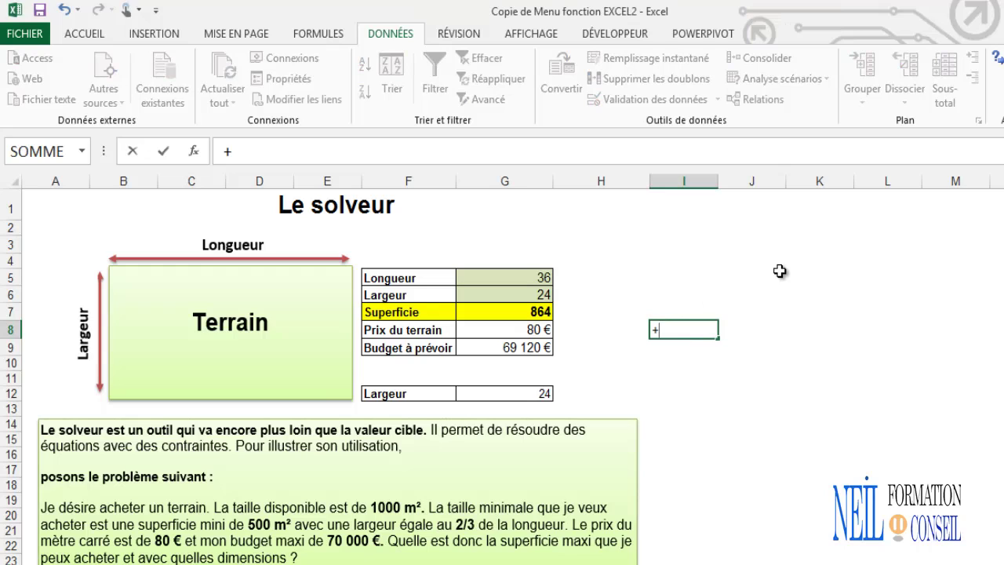
type("36*")
type("2/3")
key("Return")
key("Up")
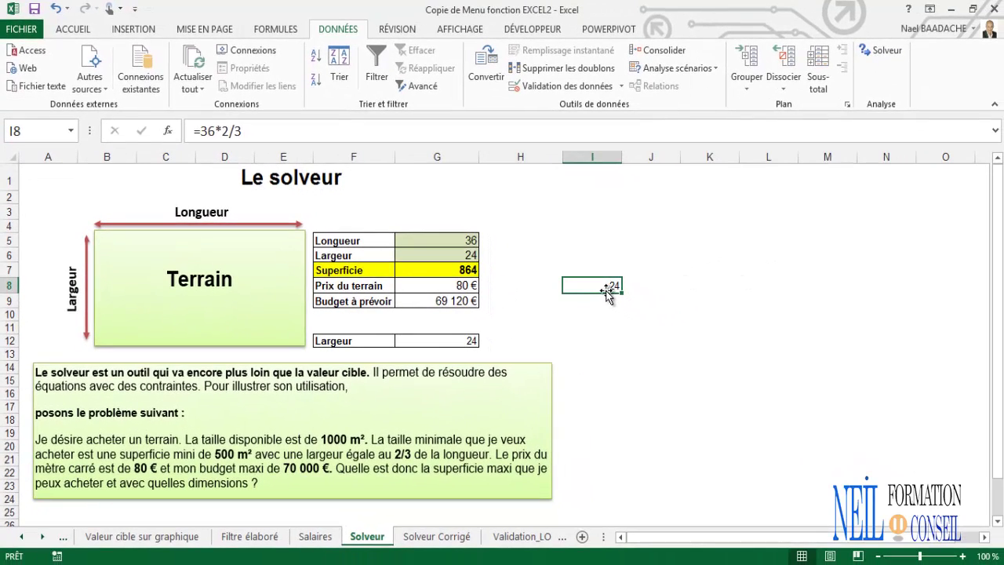
key("Delete")
left_click(585, 241)
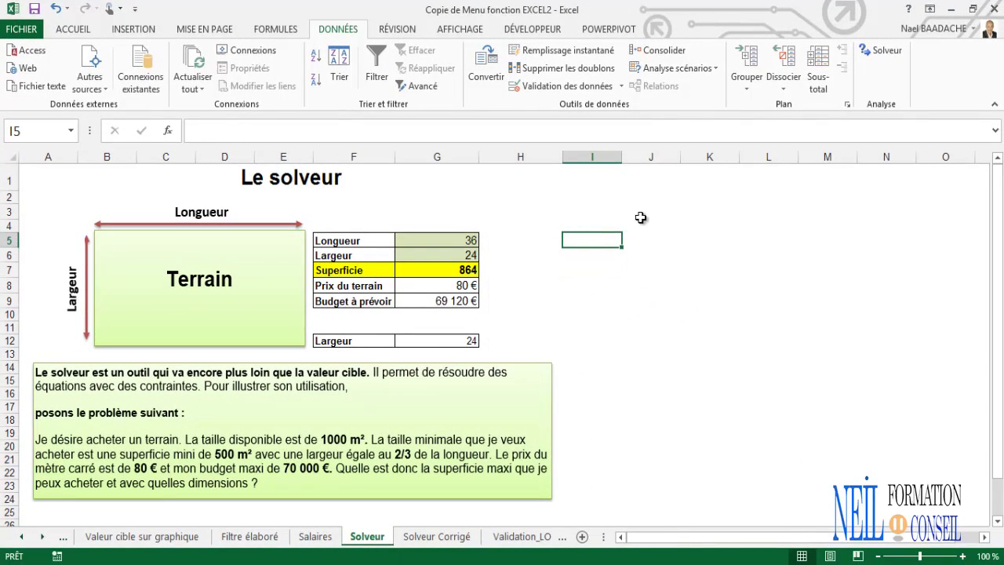
left_click(888, 52)
left_click(542, 314)
left_click(482, 186)
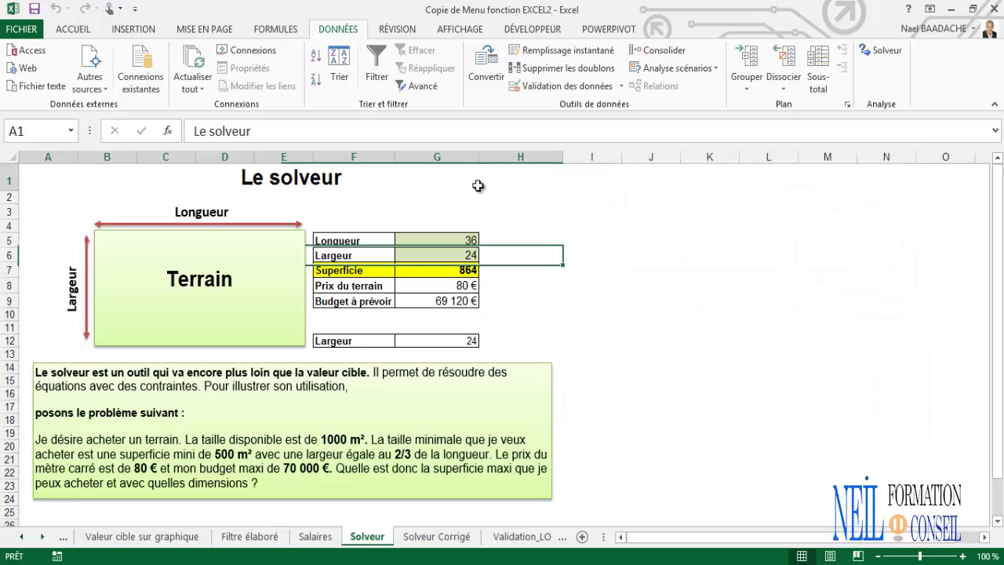
left_click(466, 209)
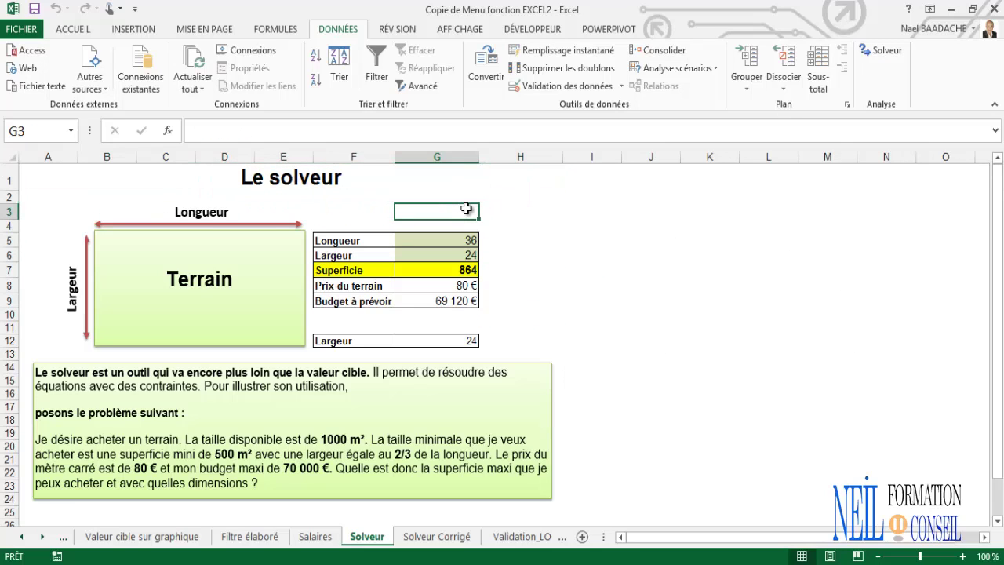